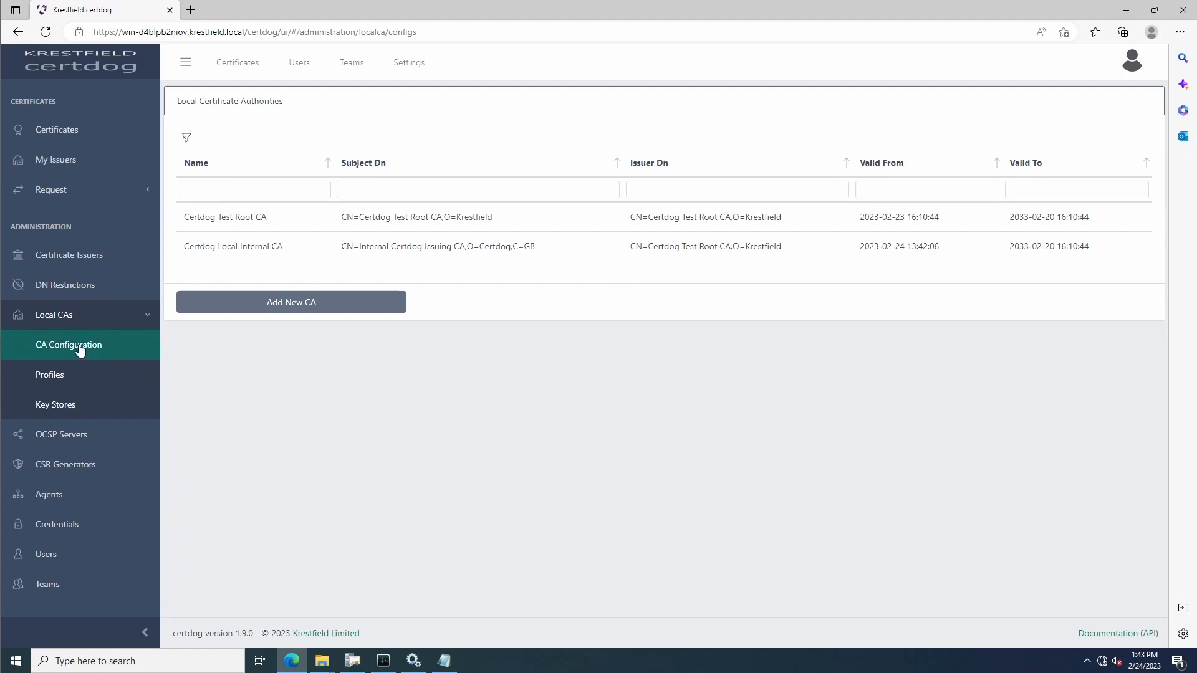
Open the Certdog Local Internal CA for editing and look over its issuer and CRL generation setting
click(313, 249)
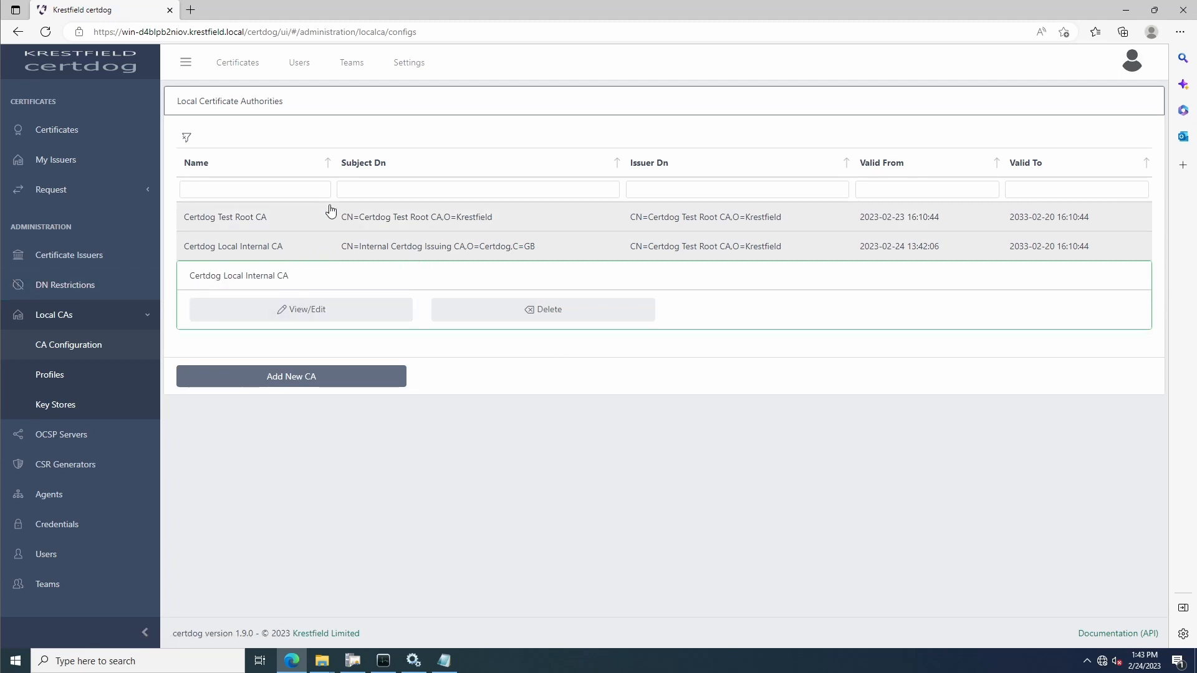
click(313, 321)
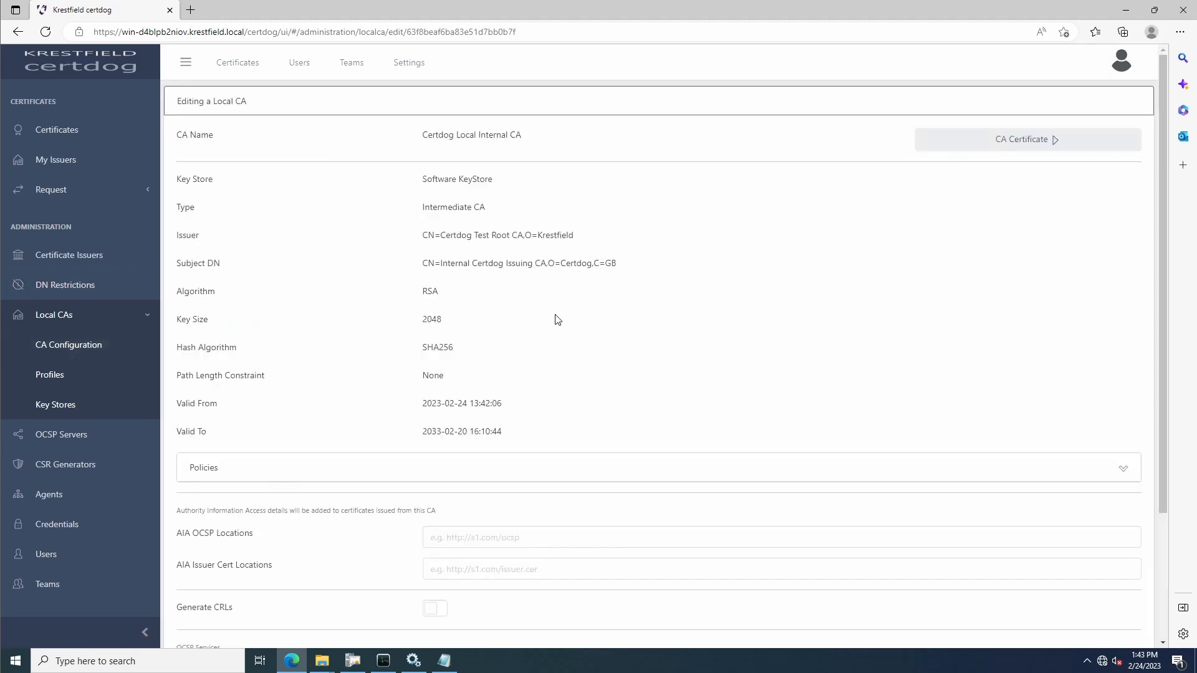
drag(426, 241, 590, 240)
click(590, 240)
scroll(729, 295, down, 2)
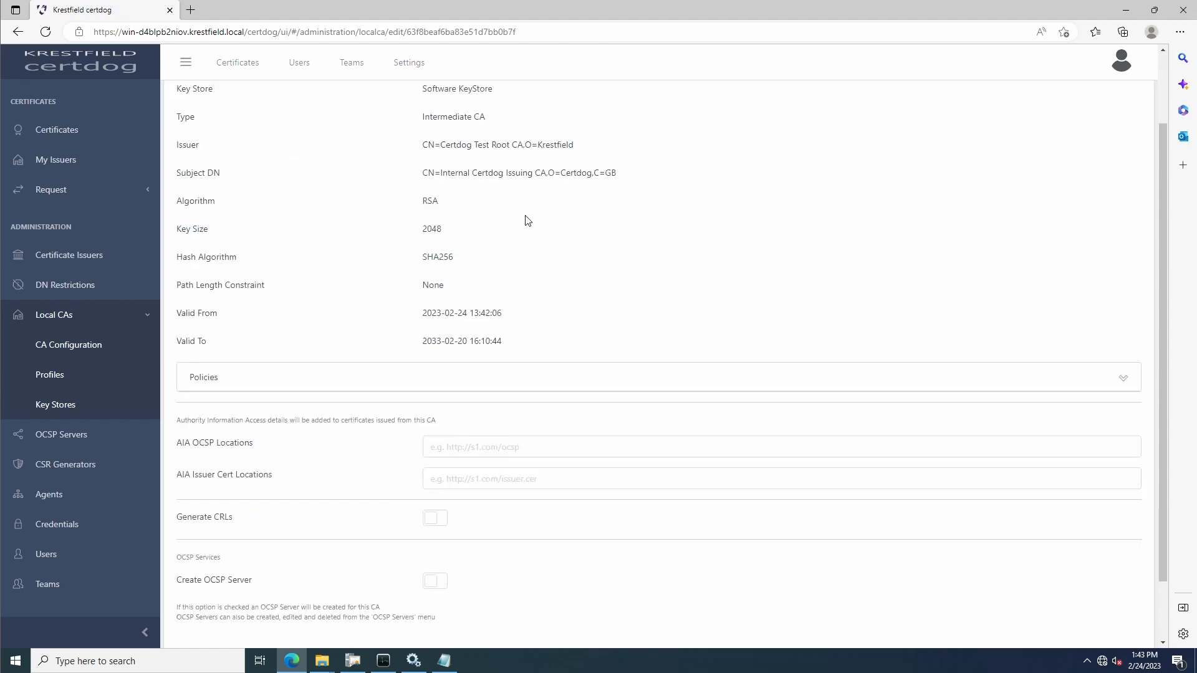
scroll(437, 253, down, 1)
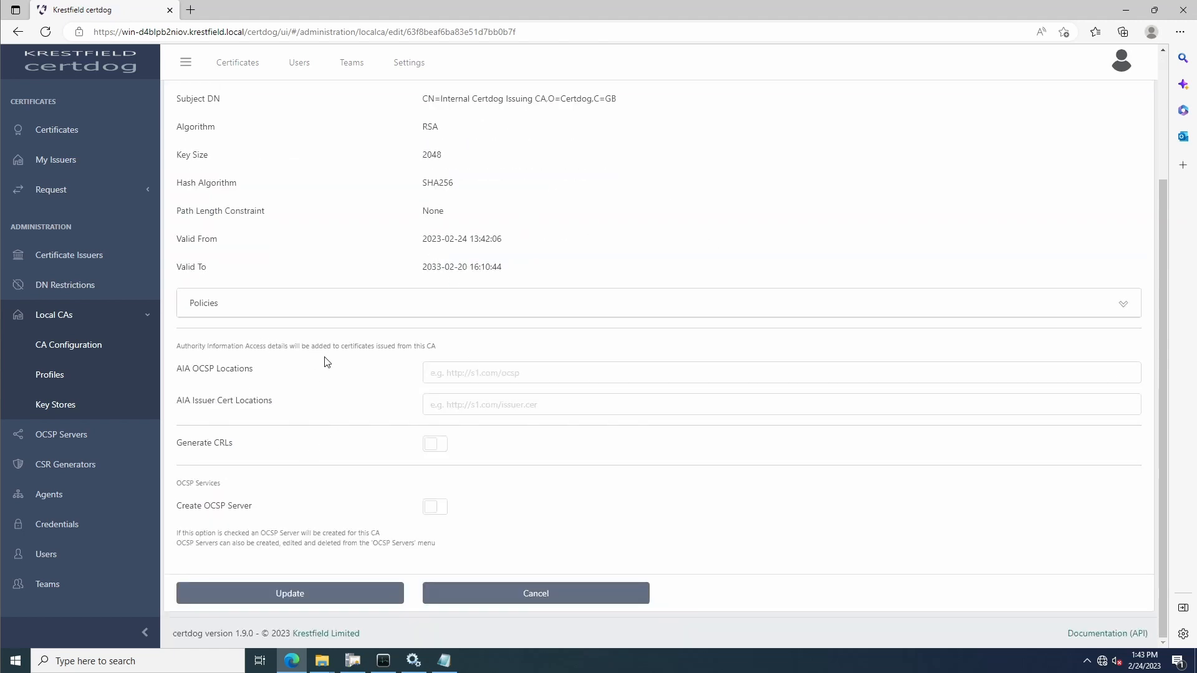
drag(180, 447, 234, 446)
click(278, 454)
scroll(392, 529, up, 2)
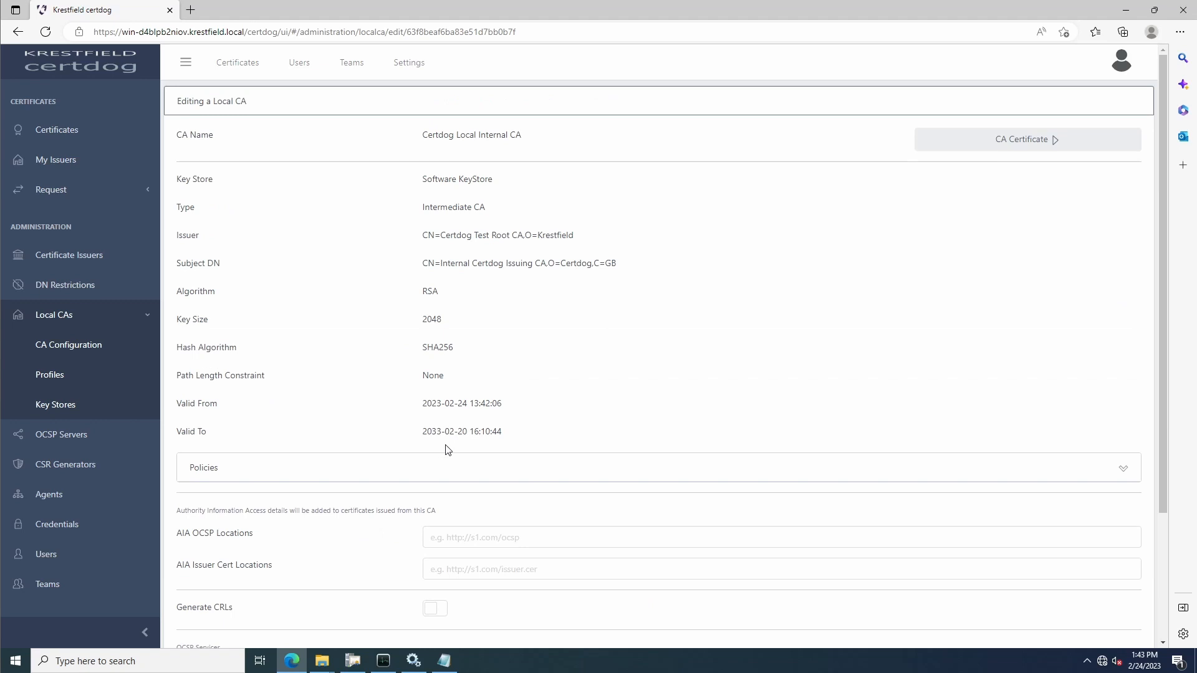
scroll(446, 449, down, 2)
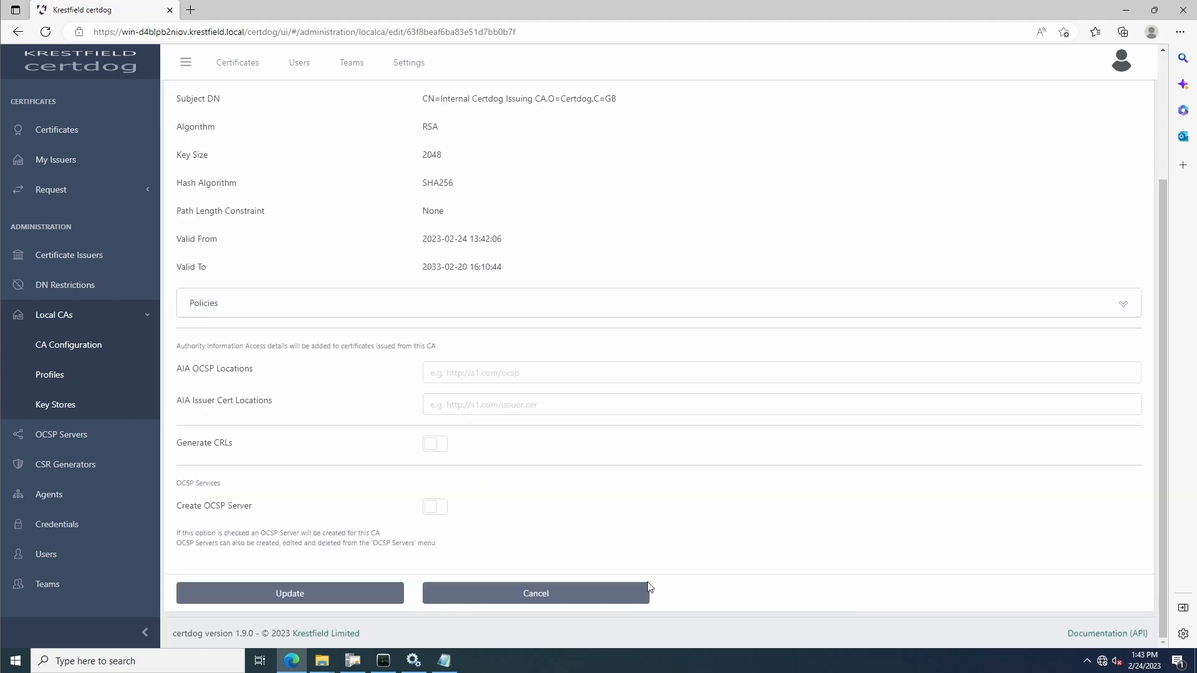
Enable CRL generation for the CA and set the CRL filename to internalca.crl
click(436, 445)
scroll(783, 379, down, 3)
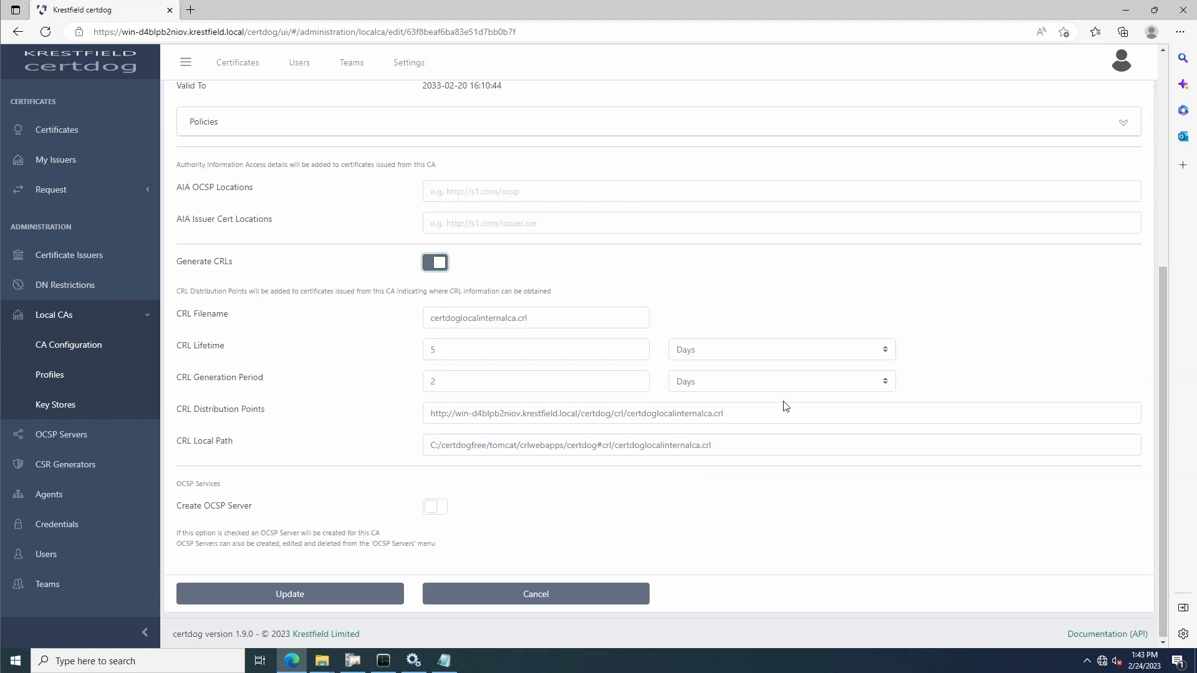
click(576, 318)
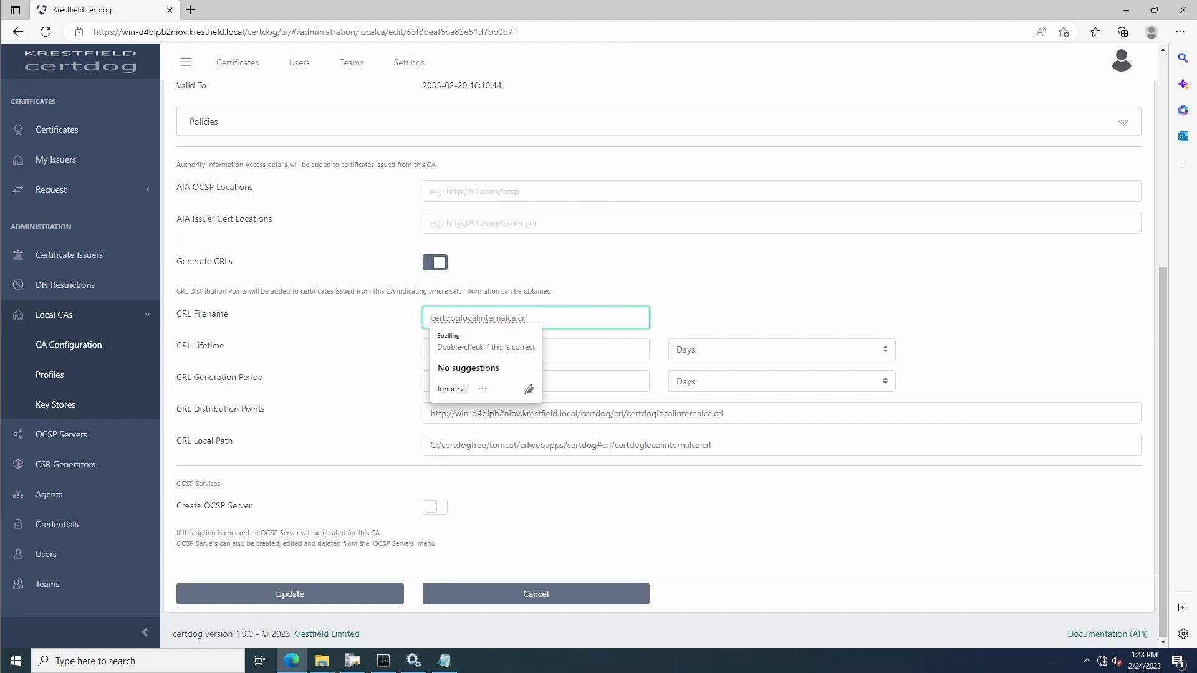
double_click(499, 323)
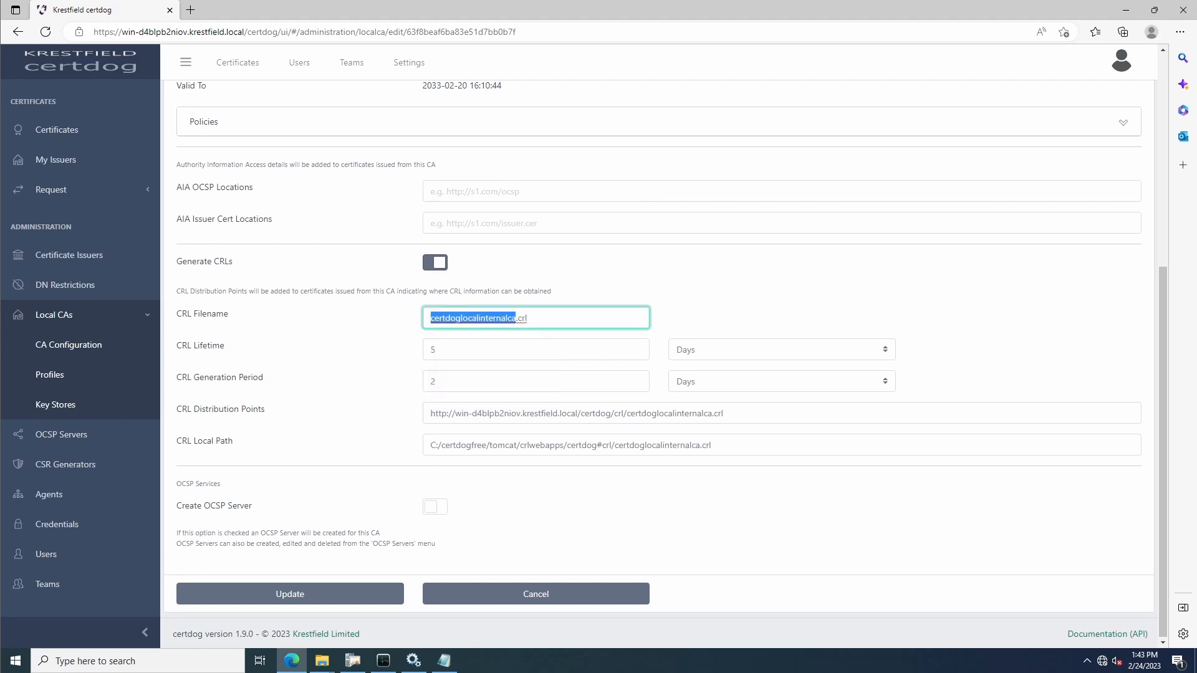
click(512, 318)
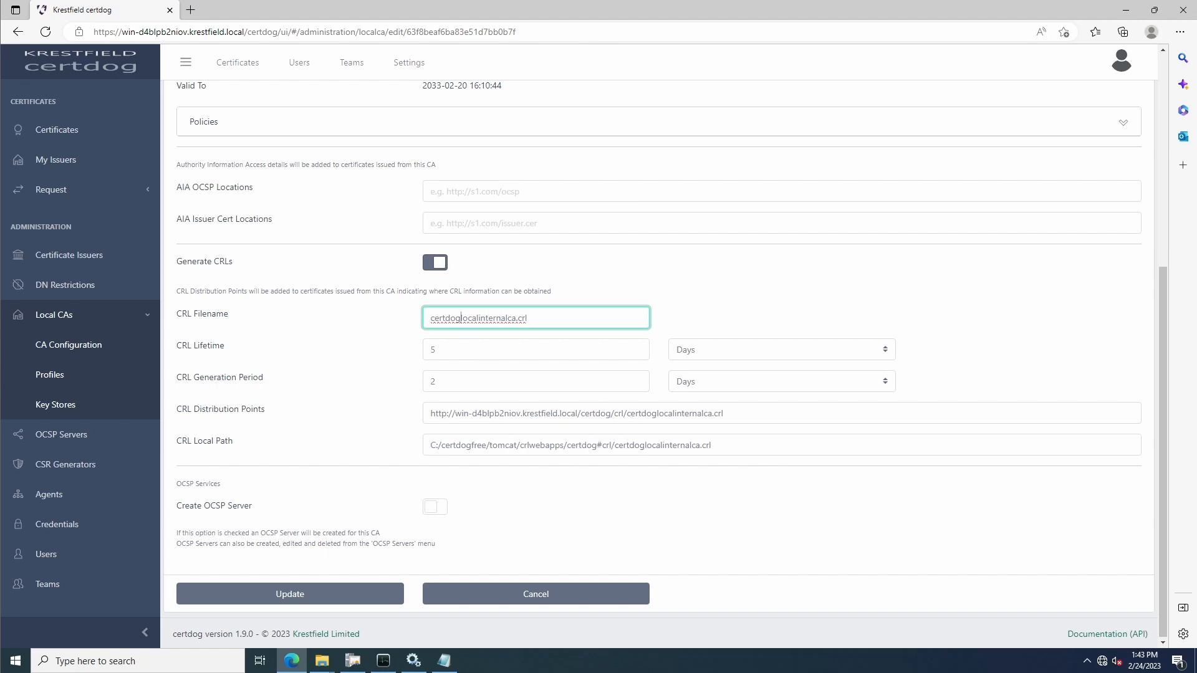
key(shift+Home)
key(BackSpace)
click(797, 312)
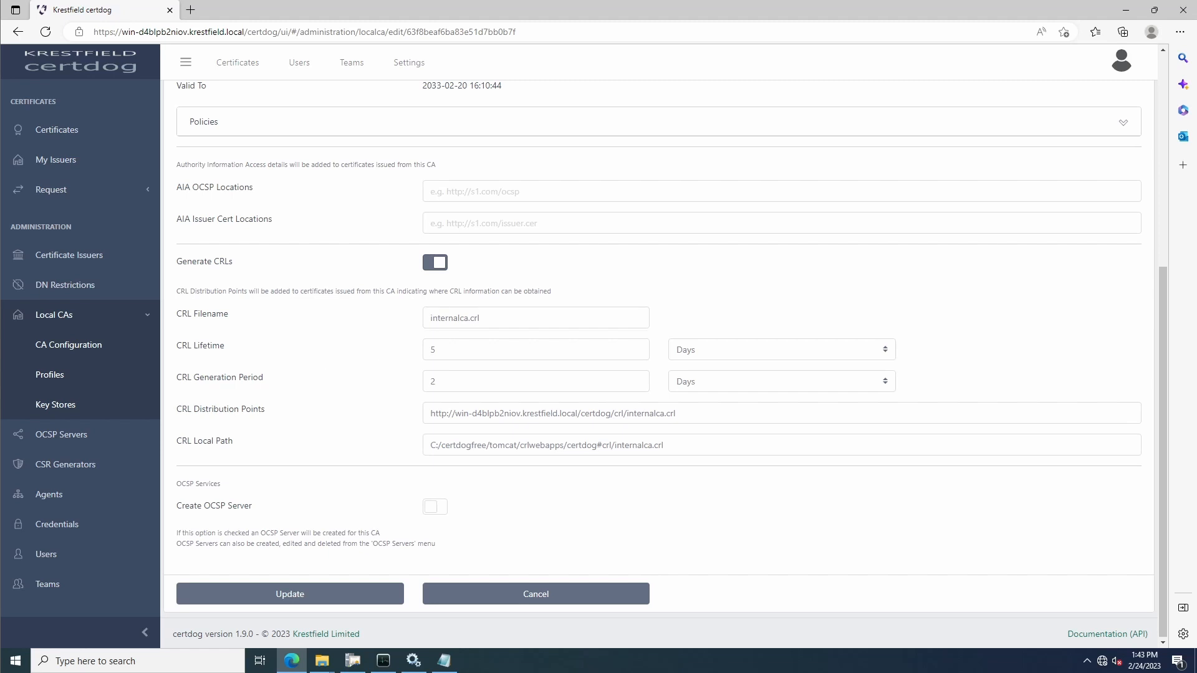
Set the CRL lifetime to 2 days
click(719, 352)
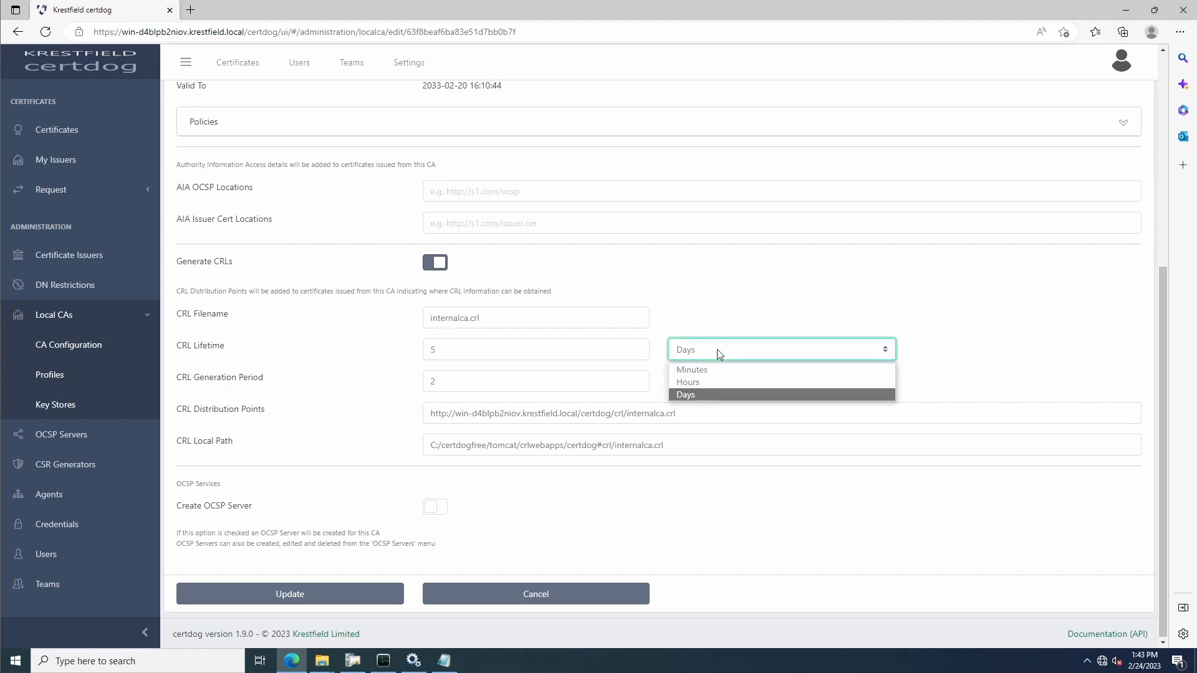
key(shift+Tab)
text(2)
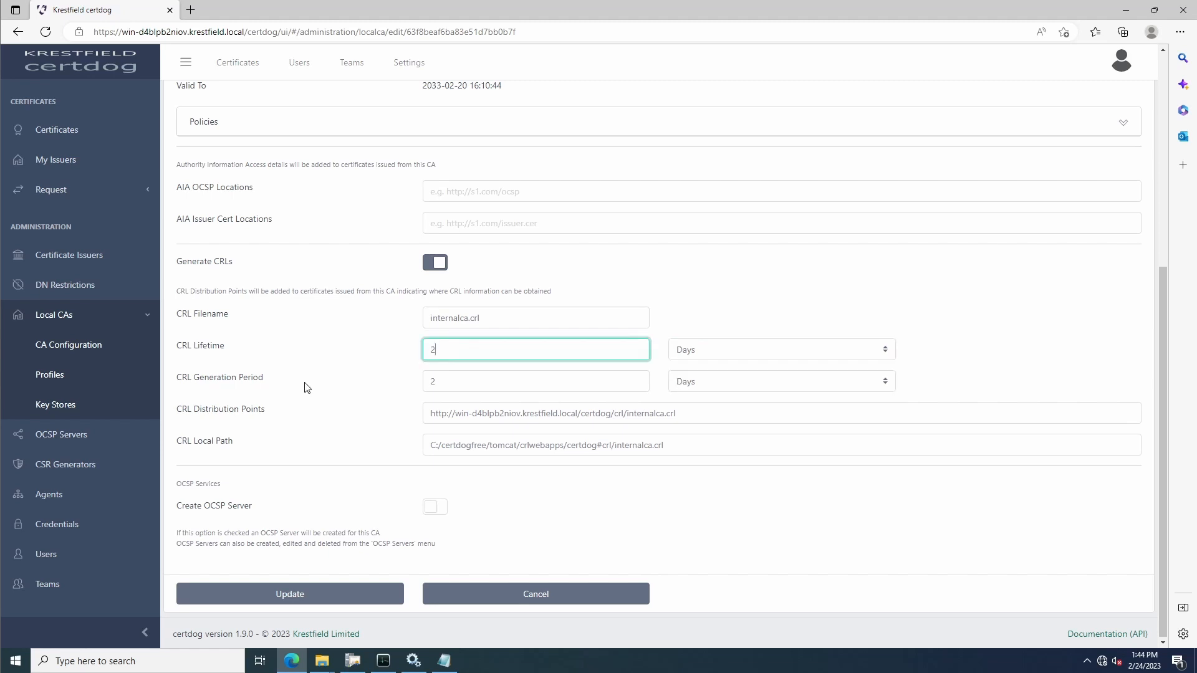
click(310, 387)
key(Tab)
click(288, 388)
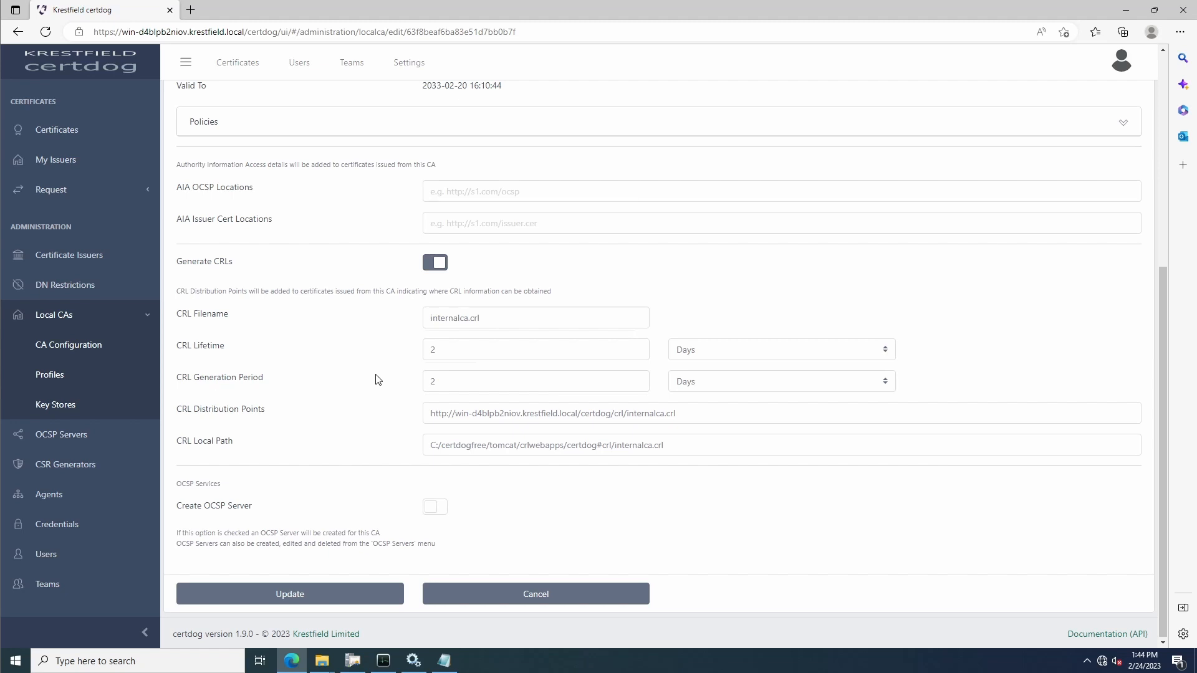
Set the CRL generation period to 5 minutes
key(Tab)
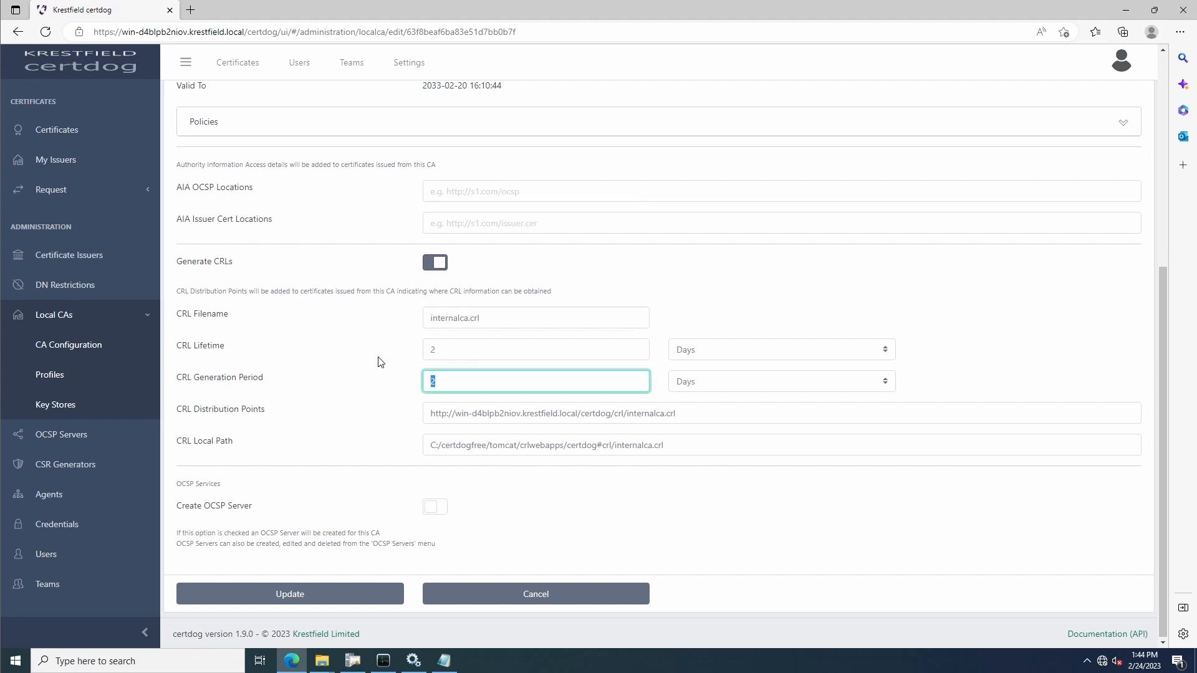
text(5)
click(717, 387)
click(692, 402)
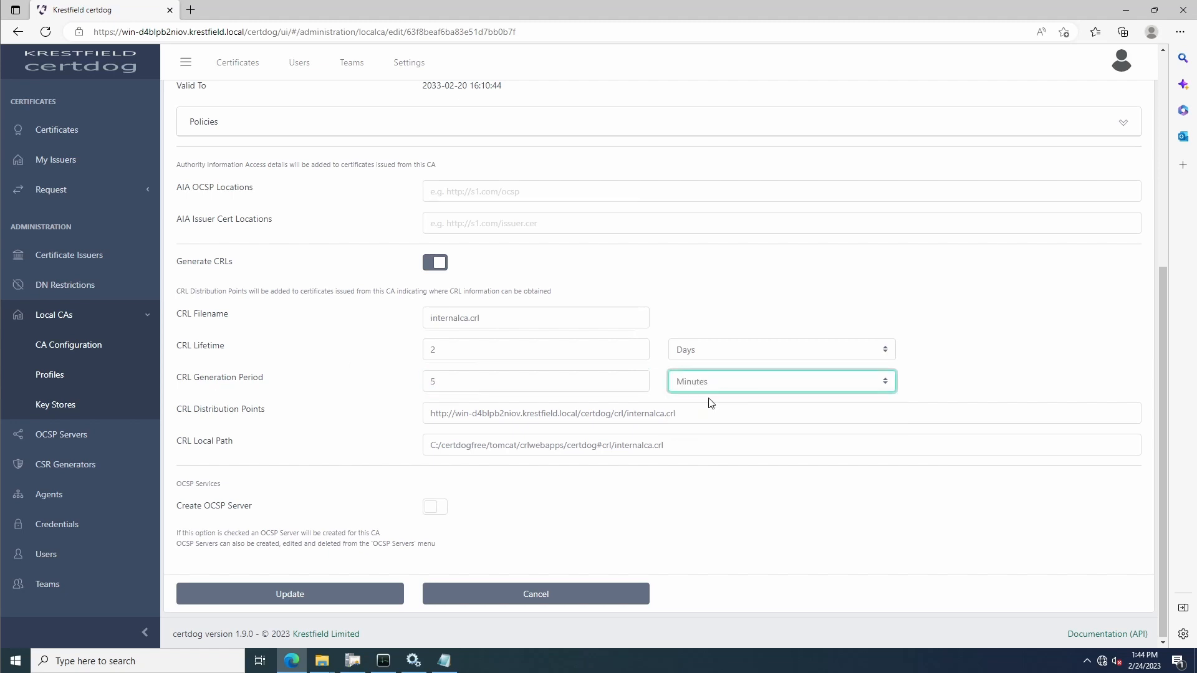
Copy the CRL distribution point URL and save the updated CA configuration
key(Tab)
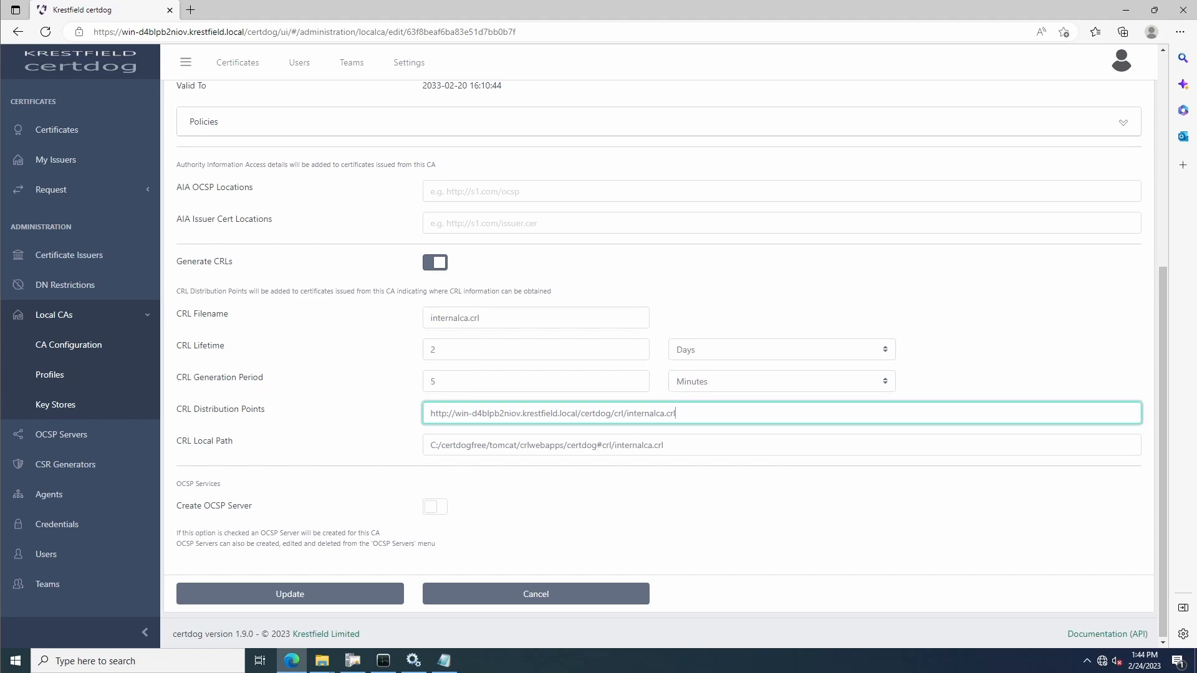
key(ctrl+a)
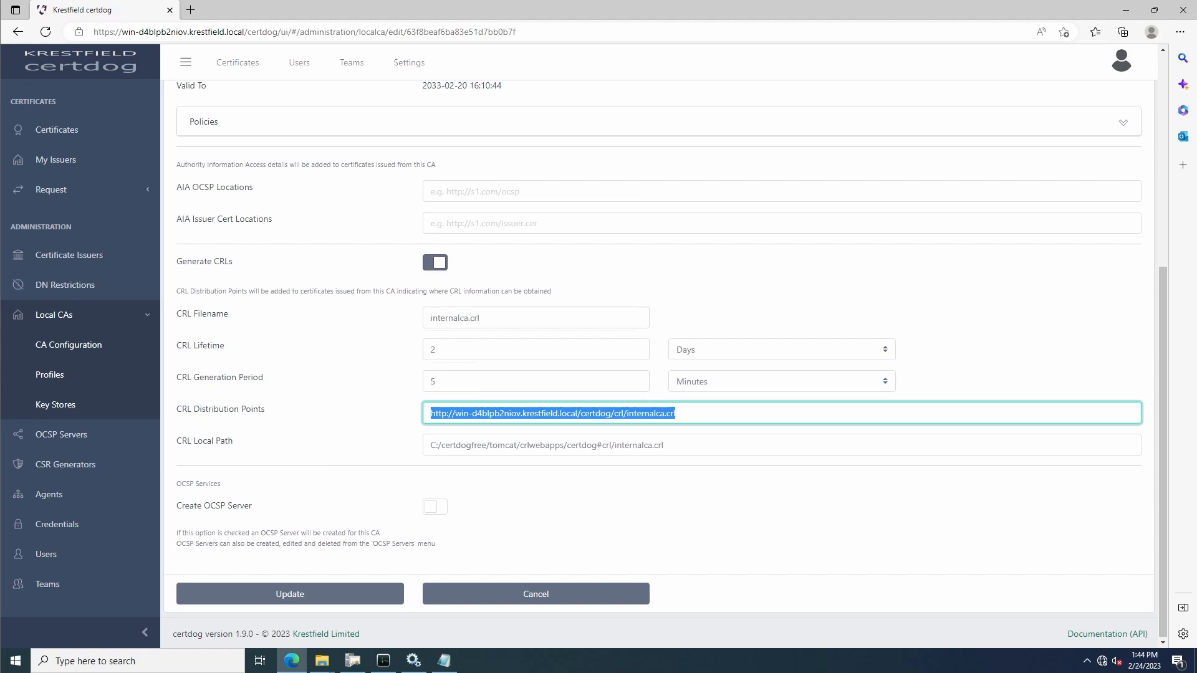
key(Tab)
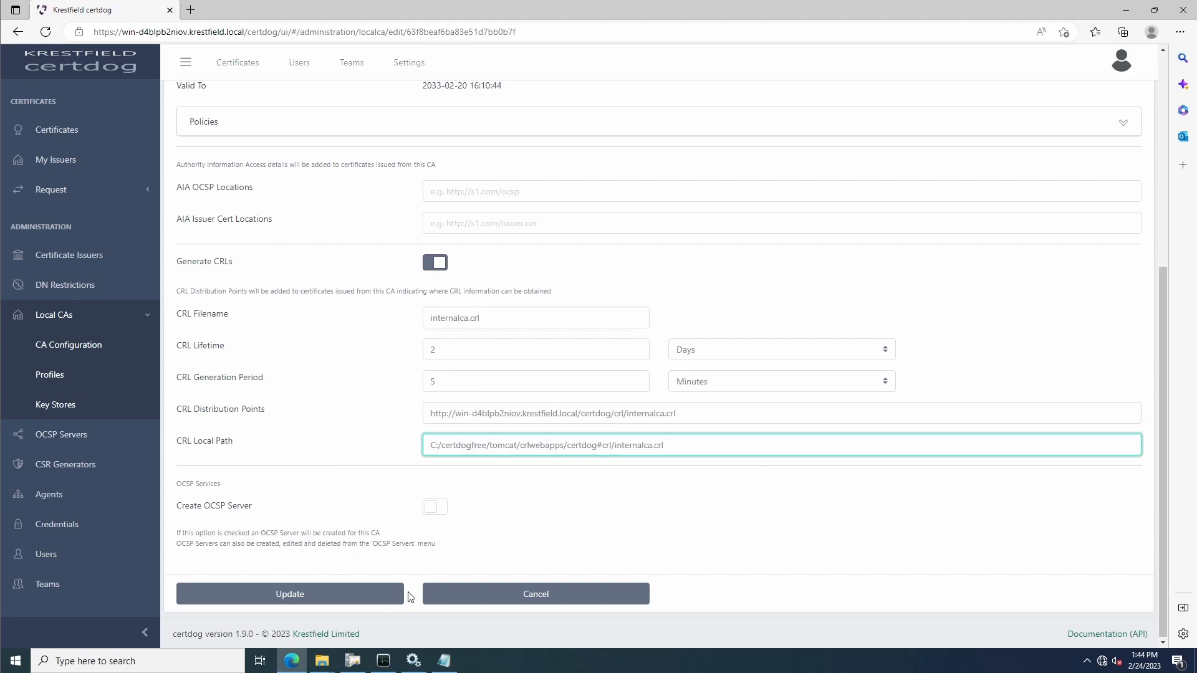
key(shift+Tab)
drag(676, 413, 396, 417)
key(ctrl+c)
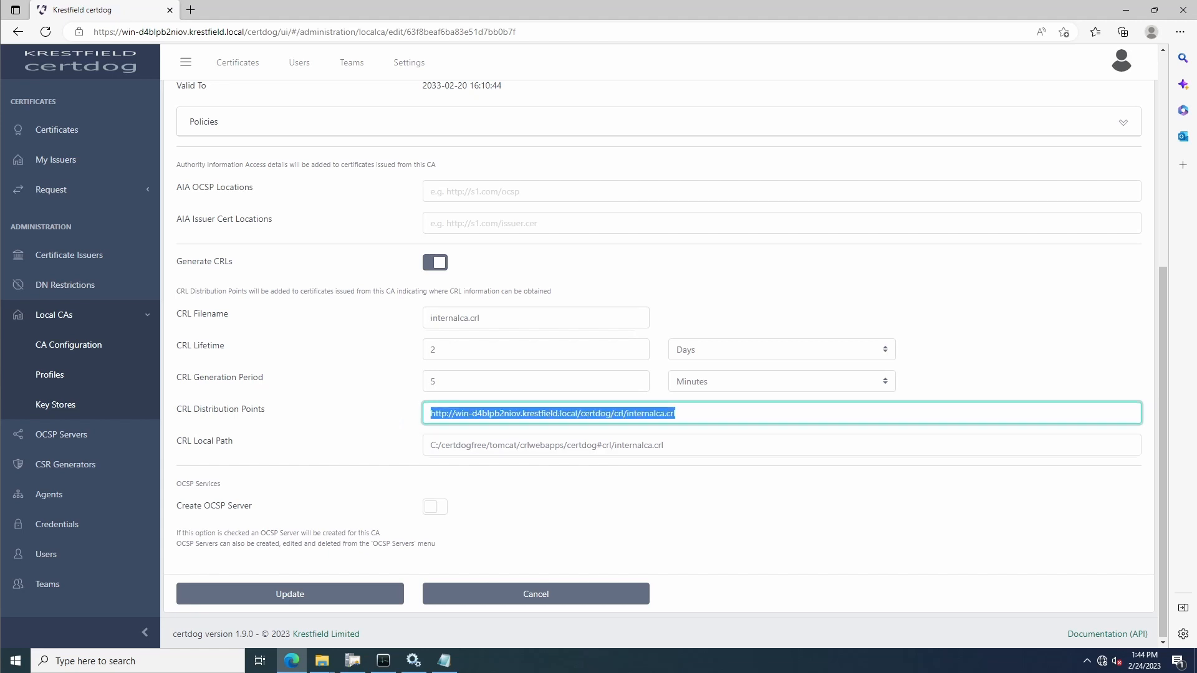
click(316, 595)
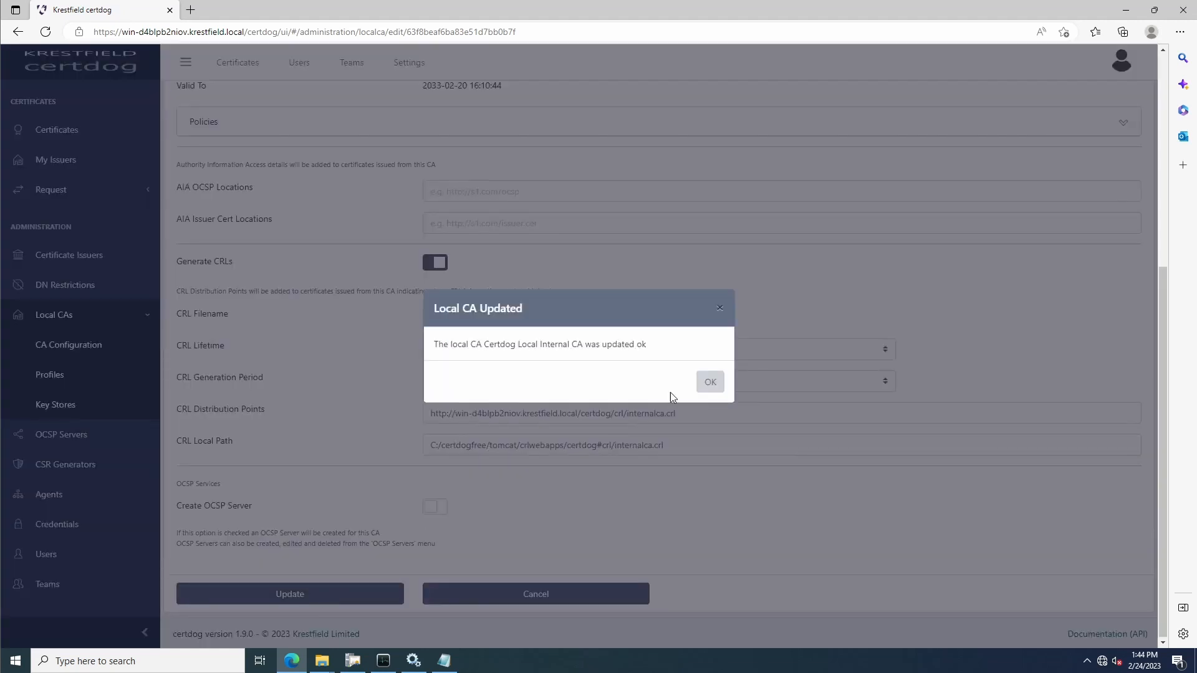
click(714, 382)
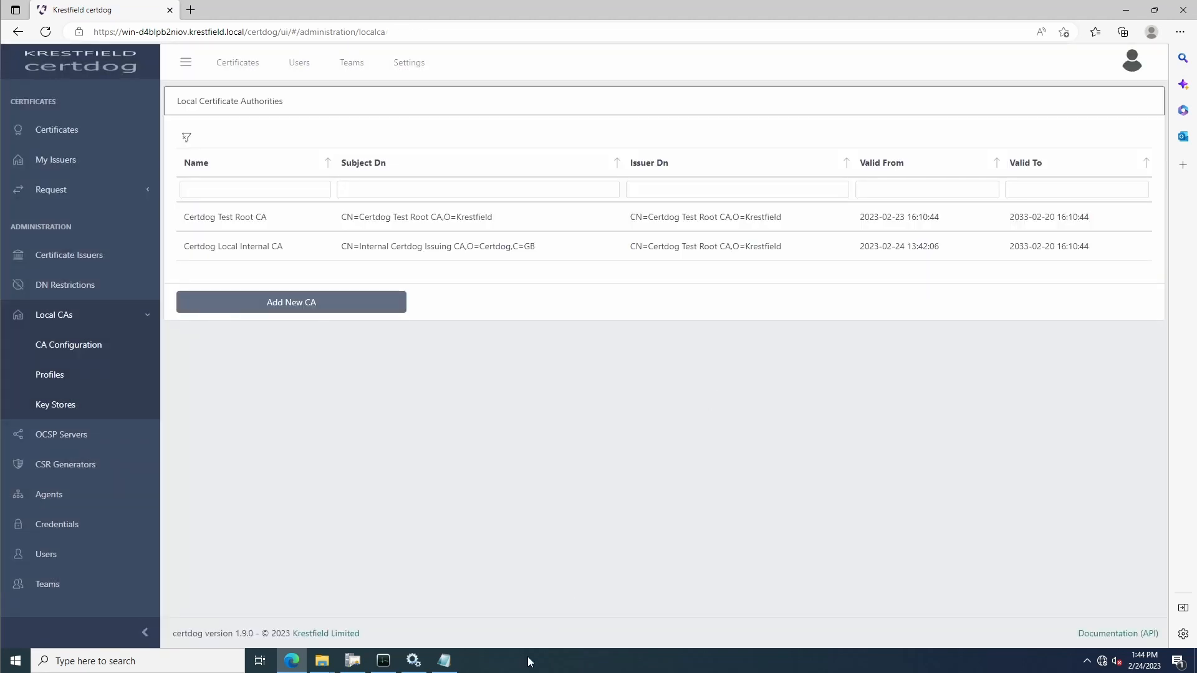
Switch to CRL OCSP Monitor and add a CRL Distribution Point test case named Internal Issuing CA, using the copied URL as its CRL URI
click(384, 661)
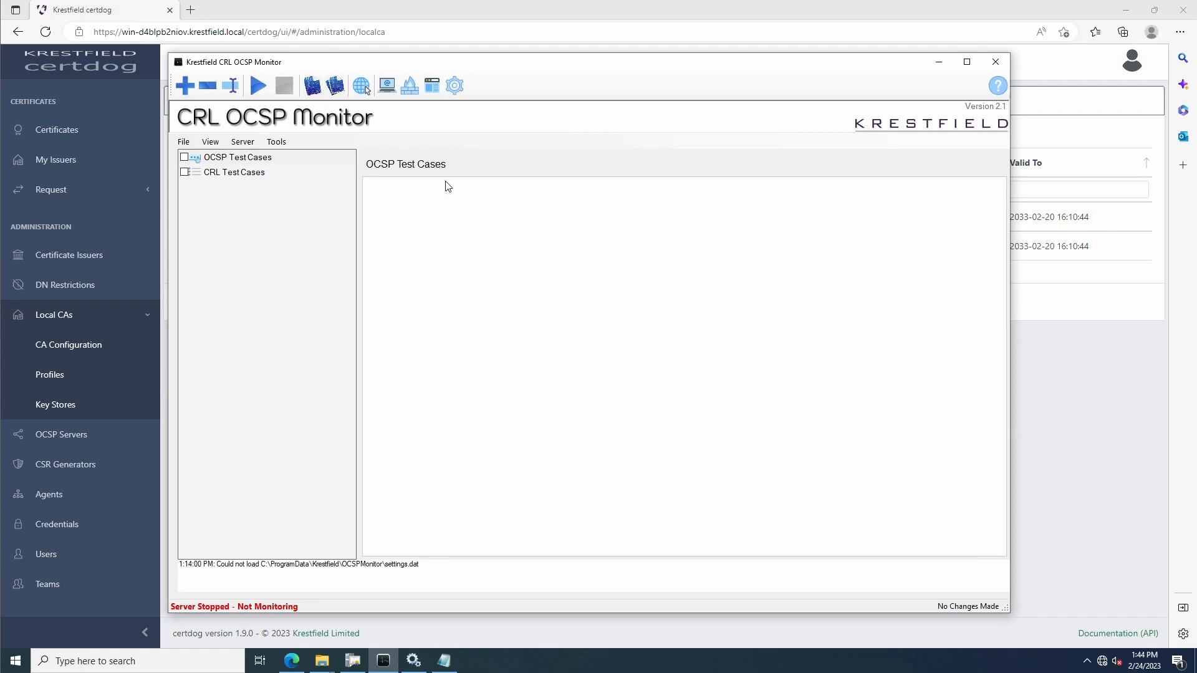
click(189, 94)
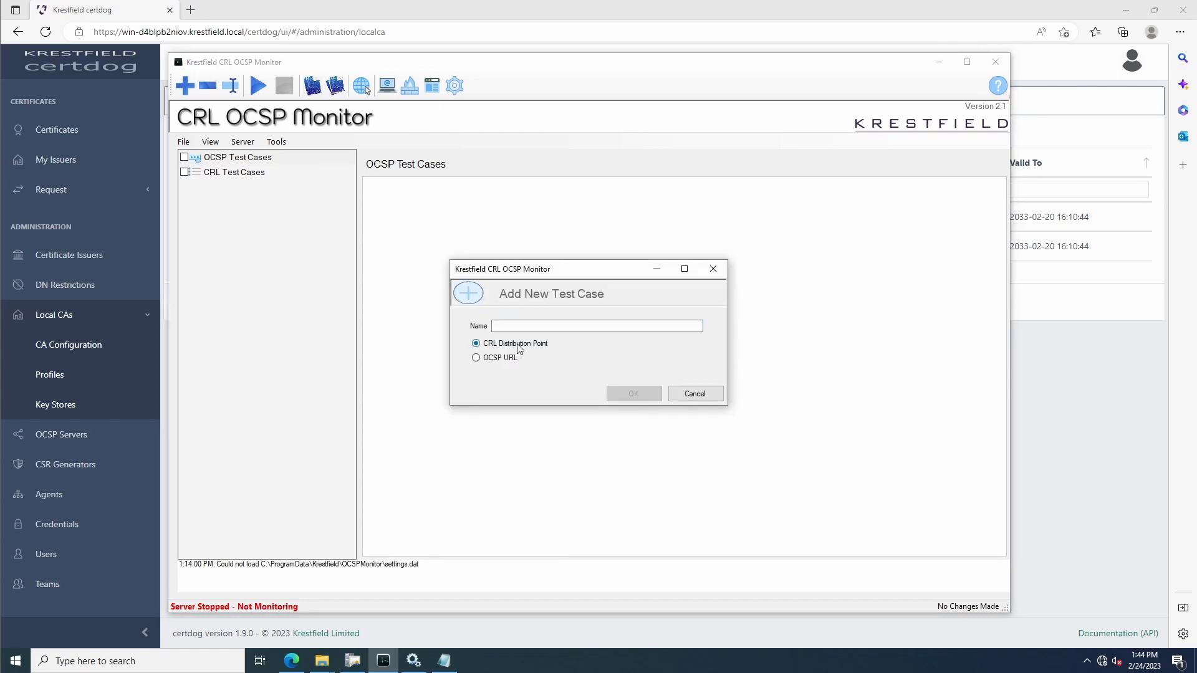
text(I)
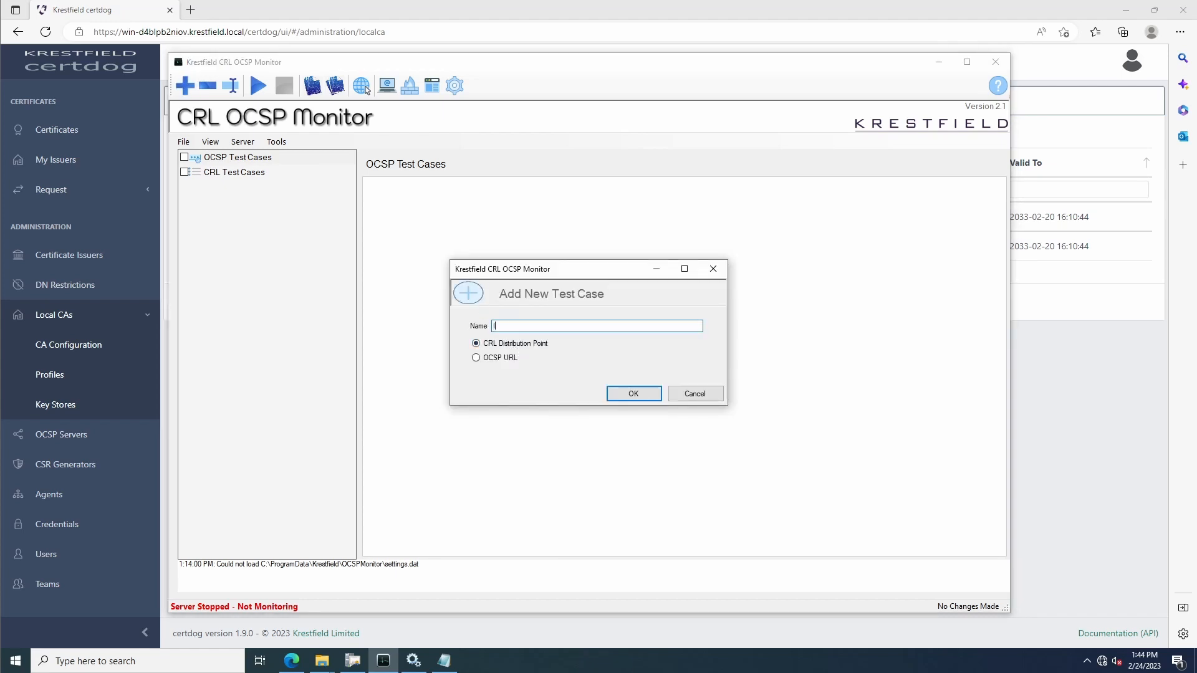
text(nternal Issuing CA)
click(629, 391)
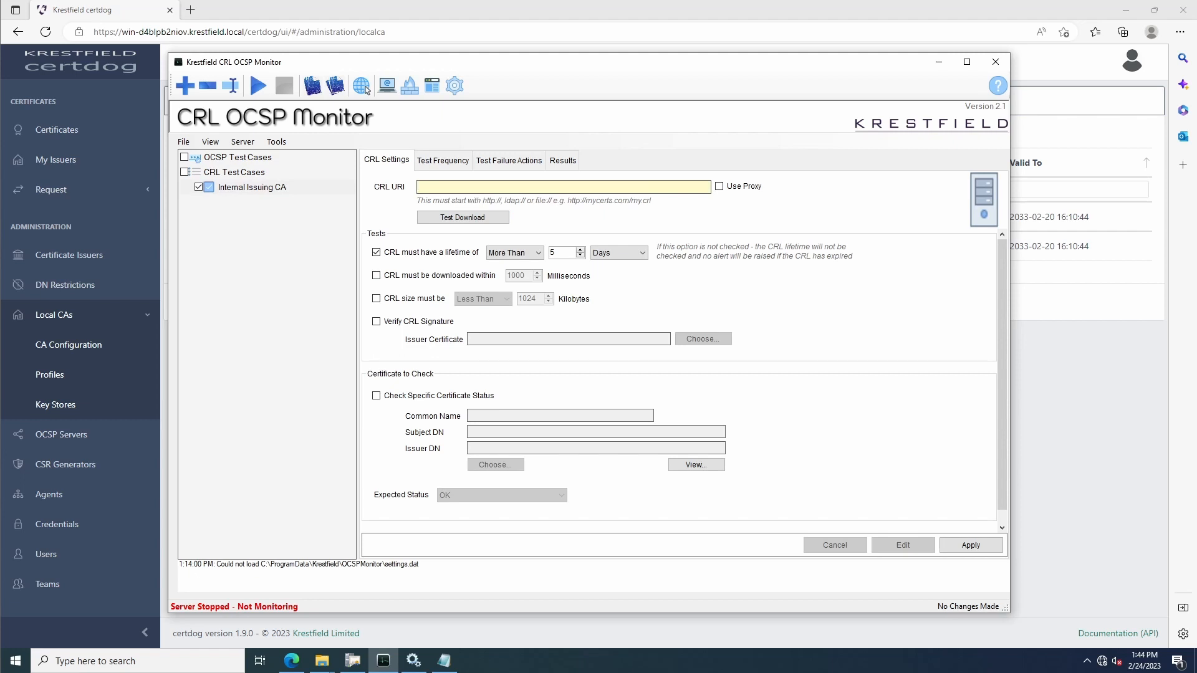
key(ctrl+v)
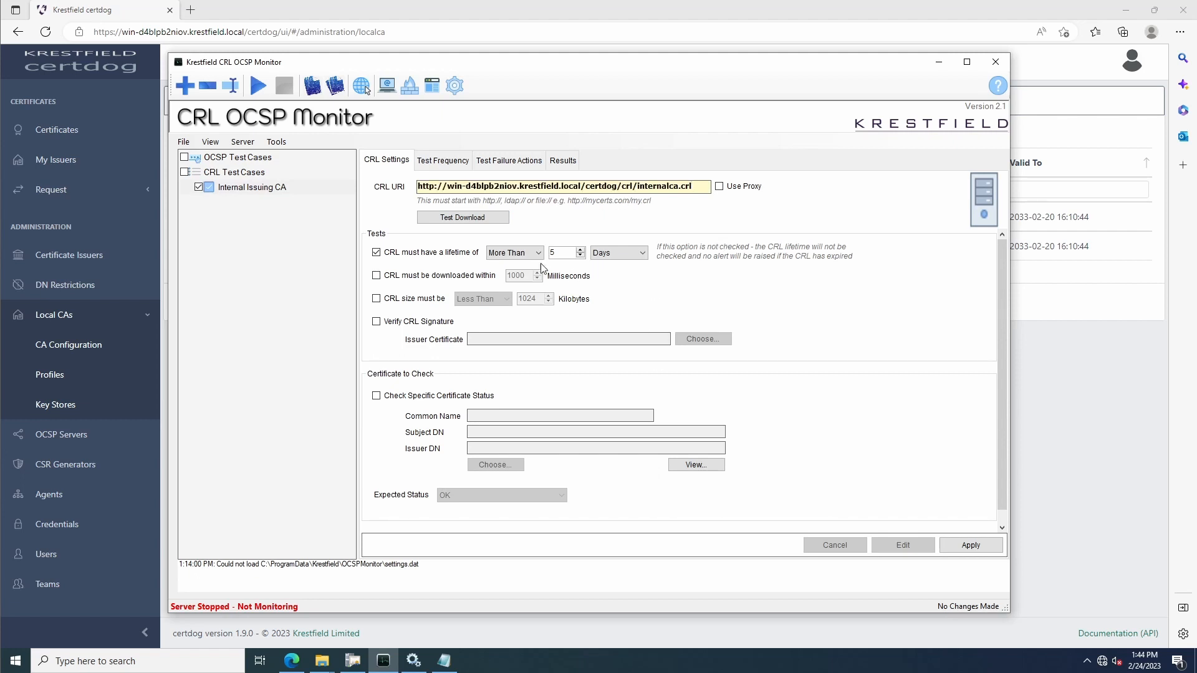
Test the CRL download and examine the list's issuer, effective date and next update
click(468, 220)
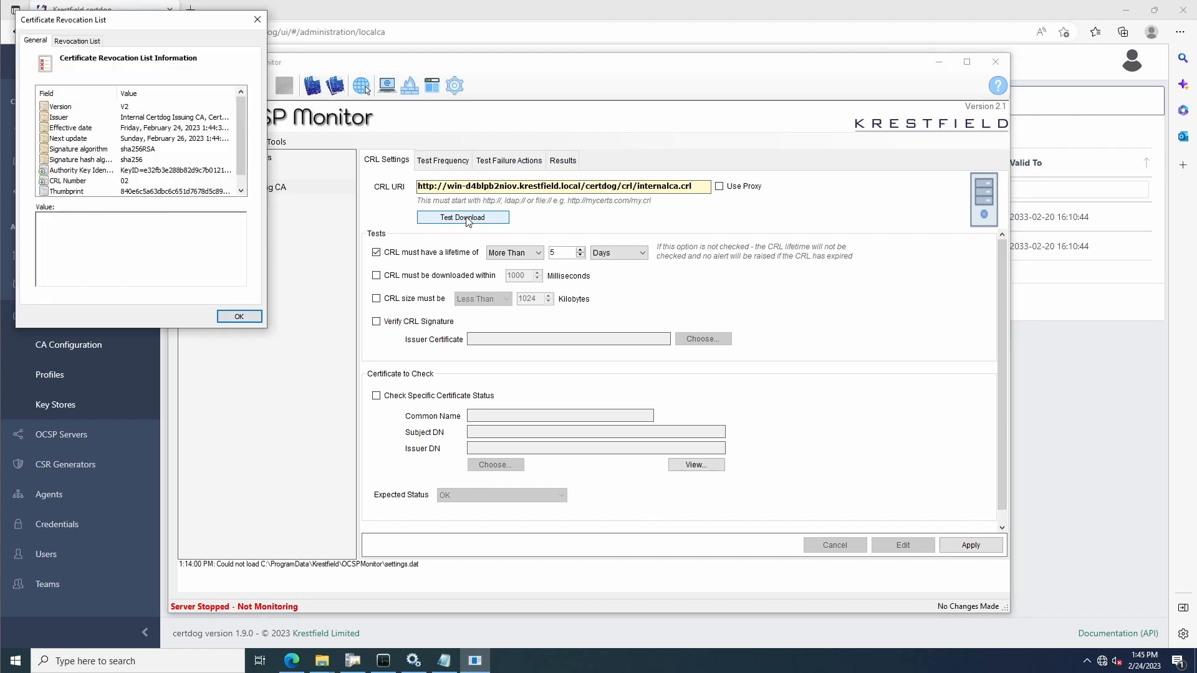
click(76, 119)
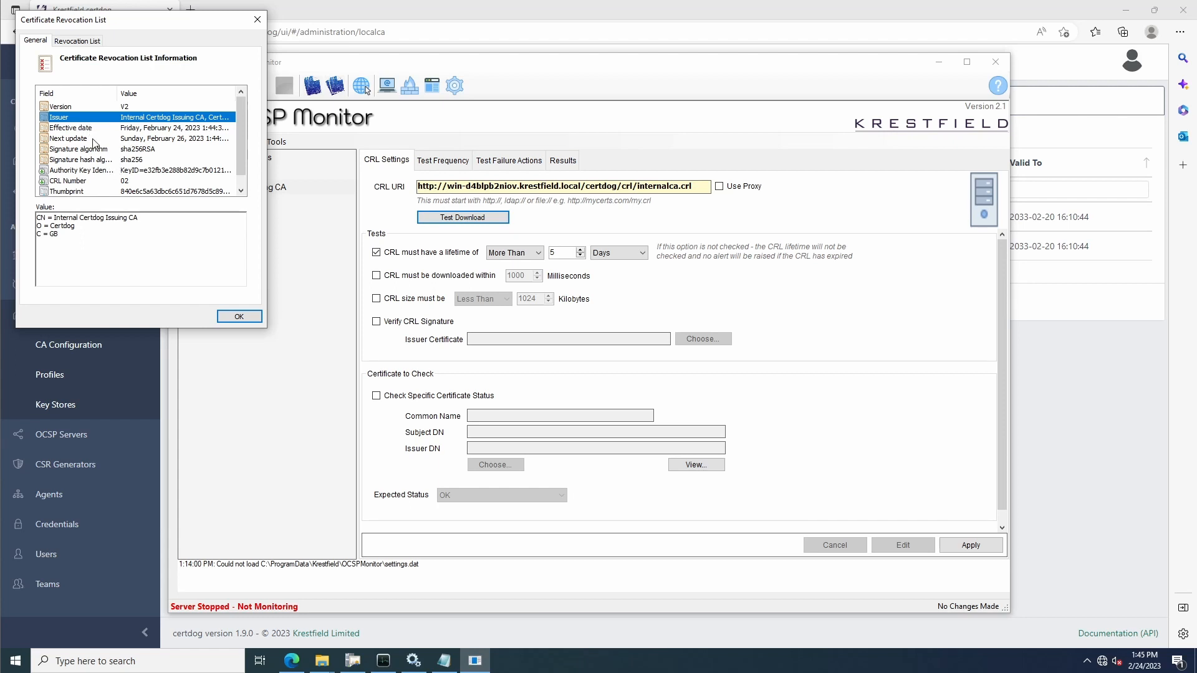
click(93, 127)
click(101, 139)
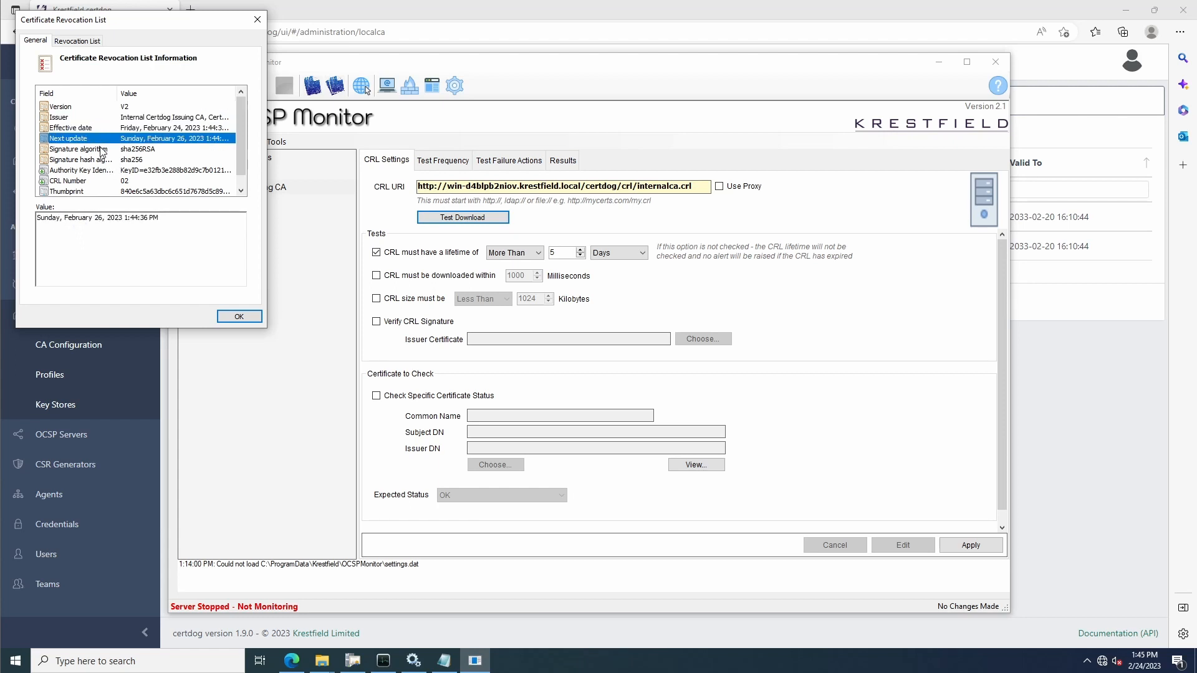
click(103, 130)
click(96, 140)
click(252, 320)
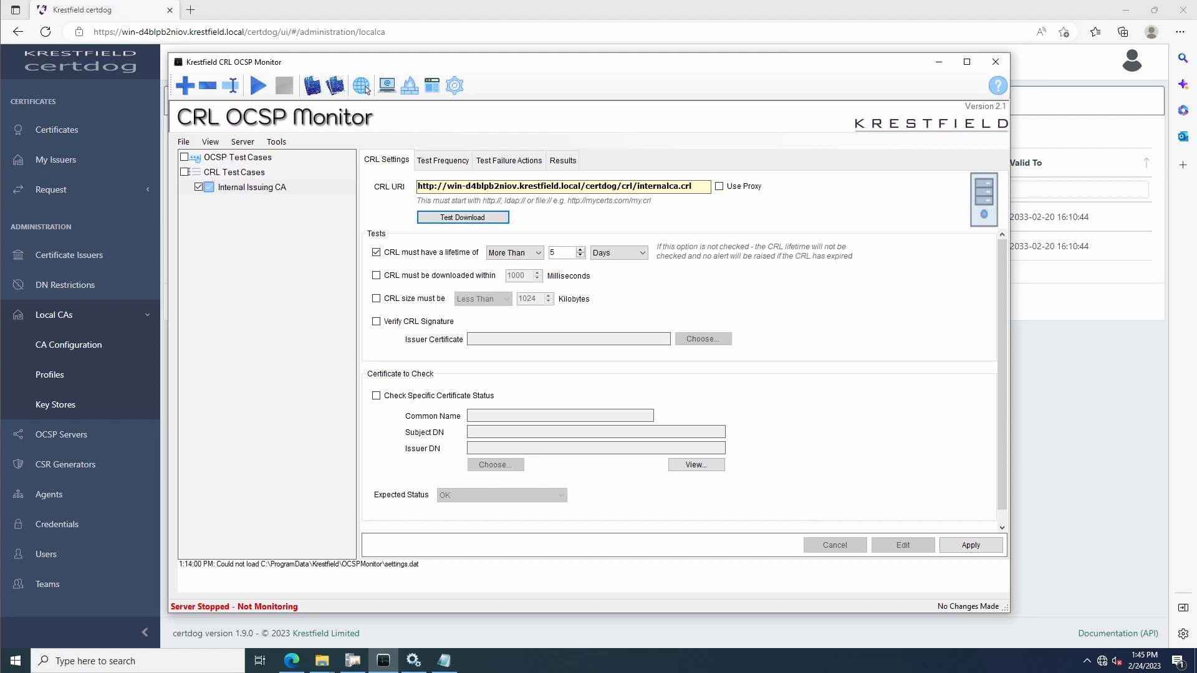
Change the run interval and its time unit for the Internal Issuing CA test case and apply the settings
click(443, 159)
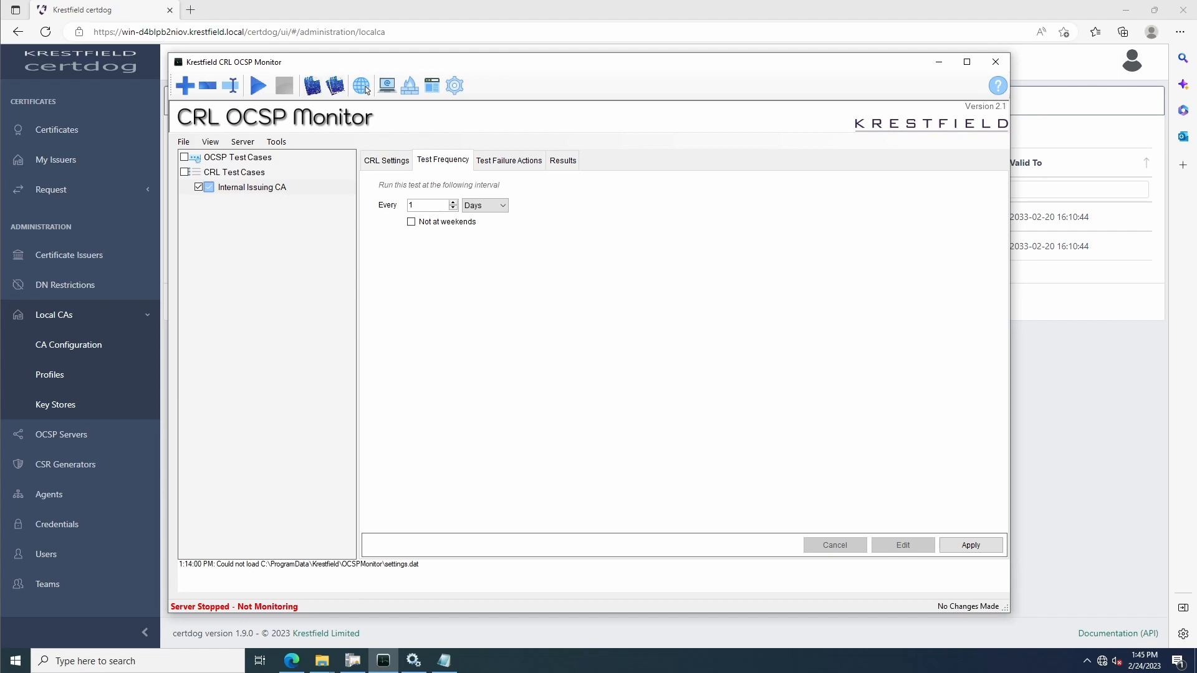
text(0)
click(485, 205)
click(481, 216)
click(511, 163)
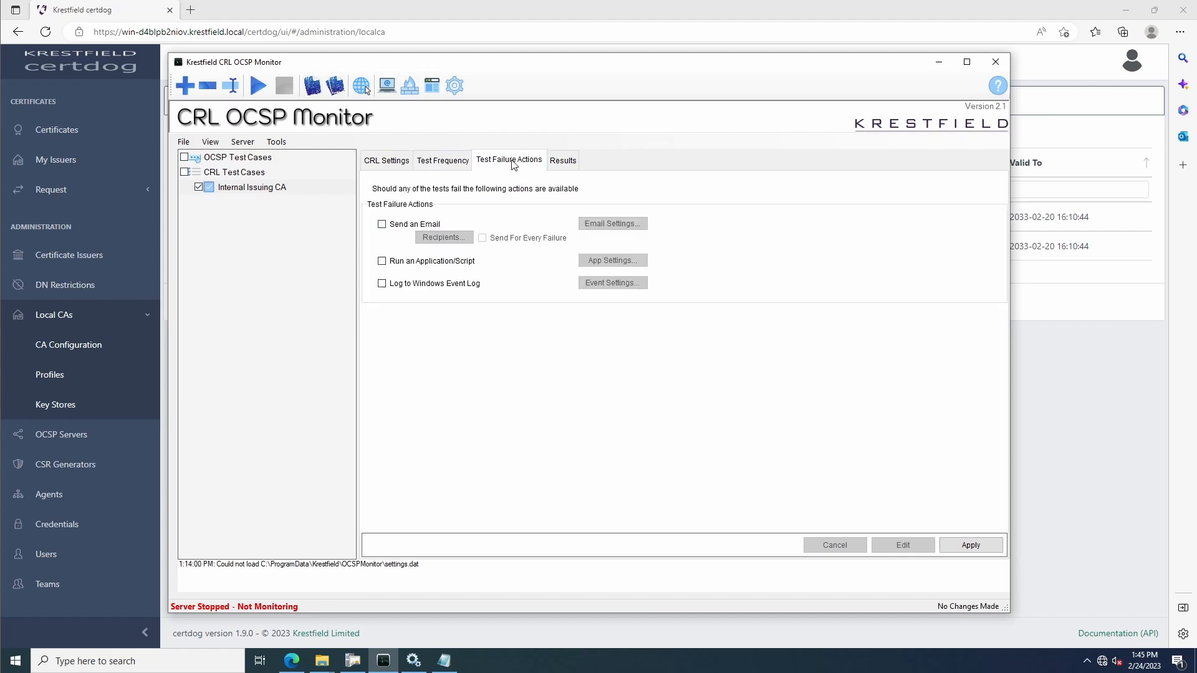
click(387, 161)
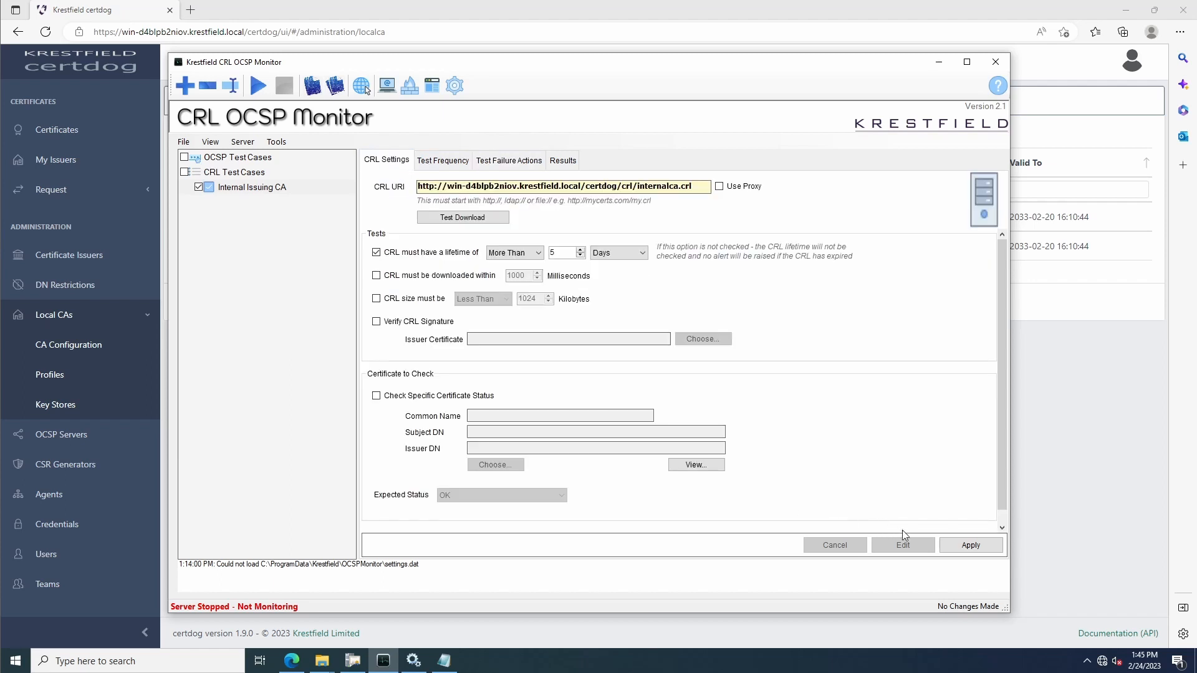
click(968, 552)
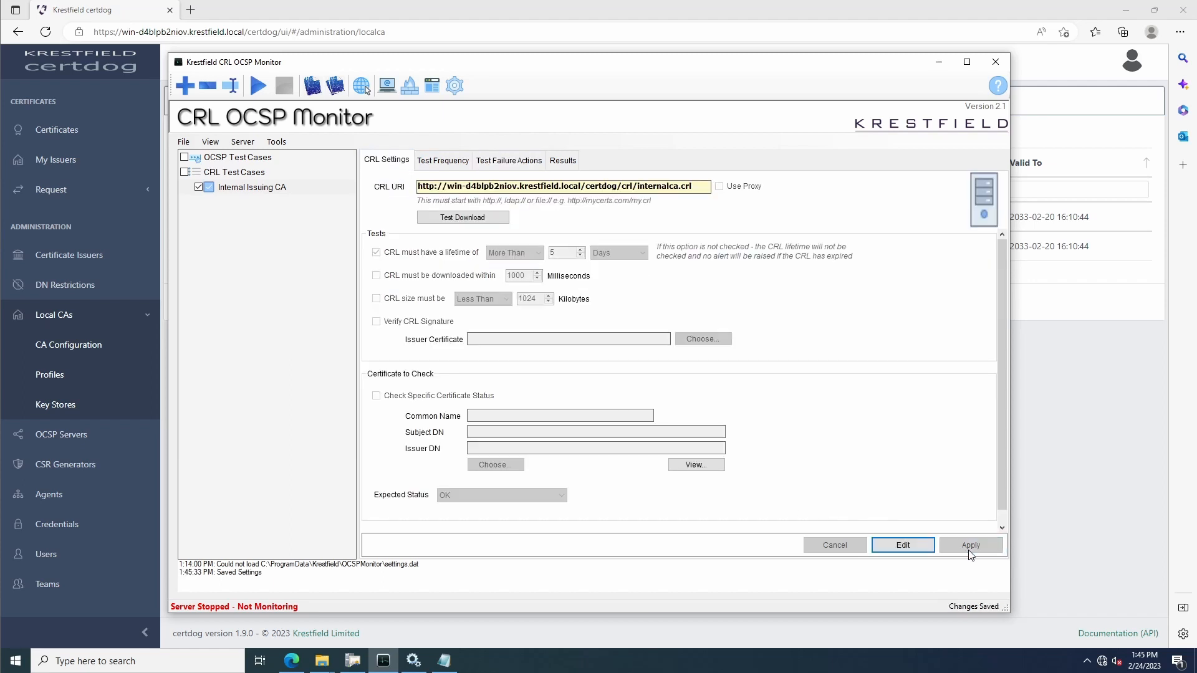
Start the monitoring server and examine the test results for the Internal Issuing CA test case
click(254, 88)
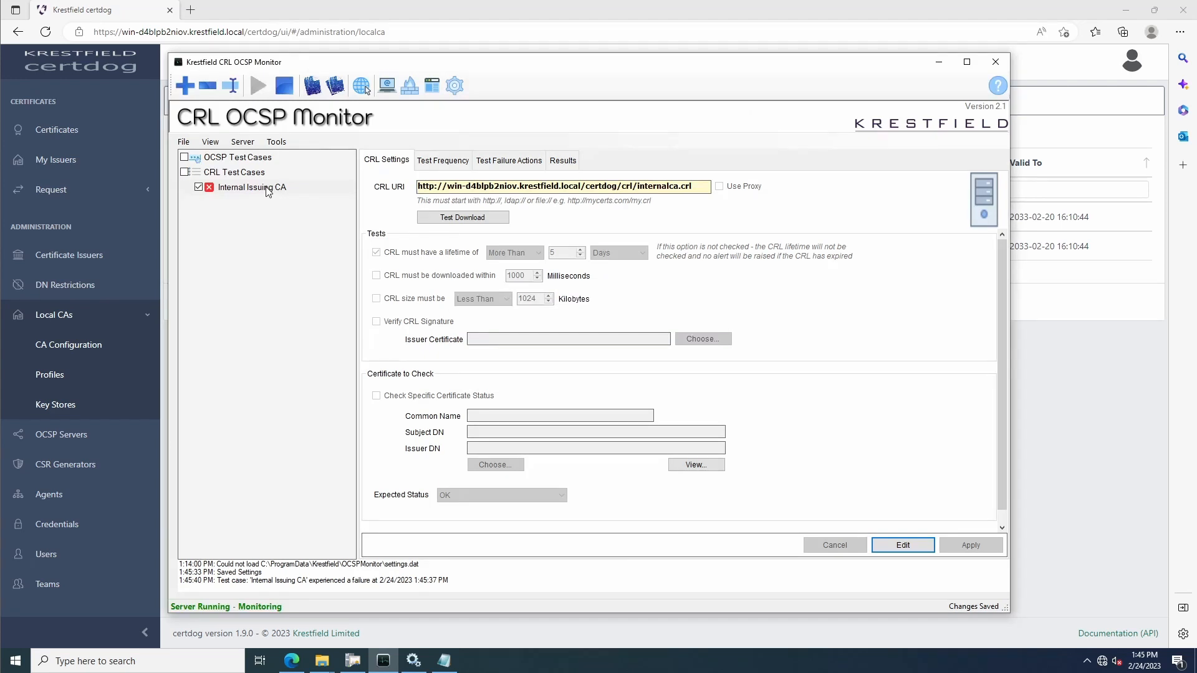
click(565, 164)
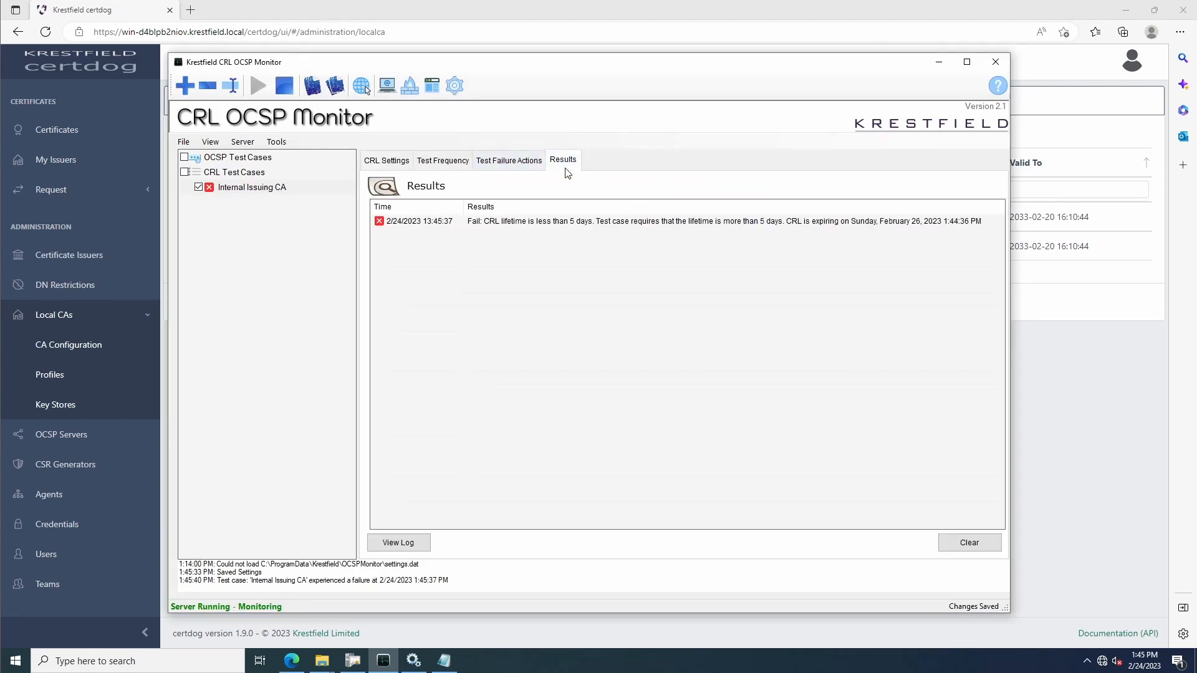
click(502, 224)
Require the Internal Issuing CA's CRL lifetime to be more than 1 day, apply the change and check the test results
click(406, 163)
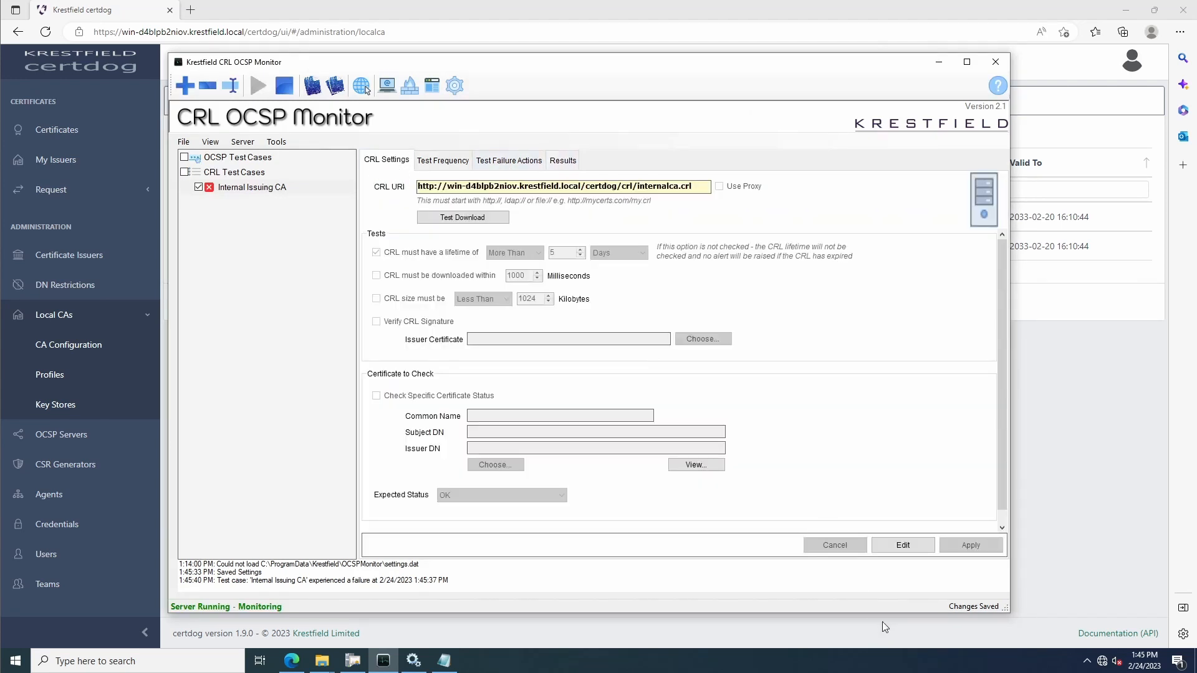
click(899, 547)
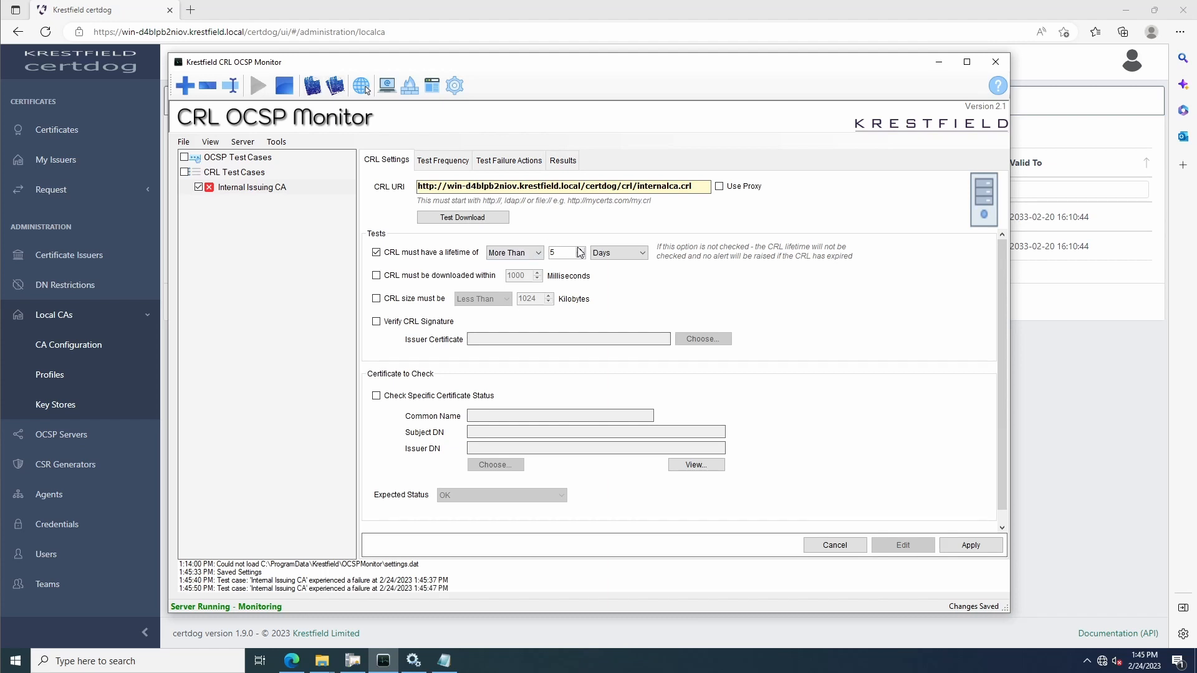
drag(575, 253, 550, 253)
text(1)
click(973, 545)
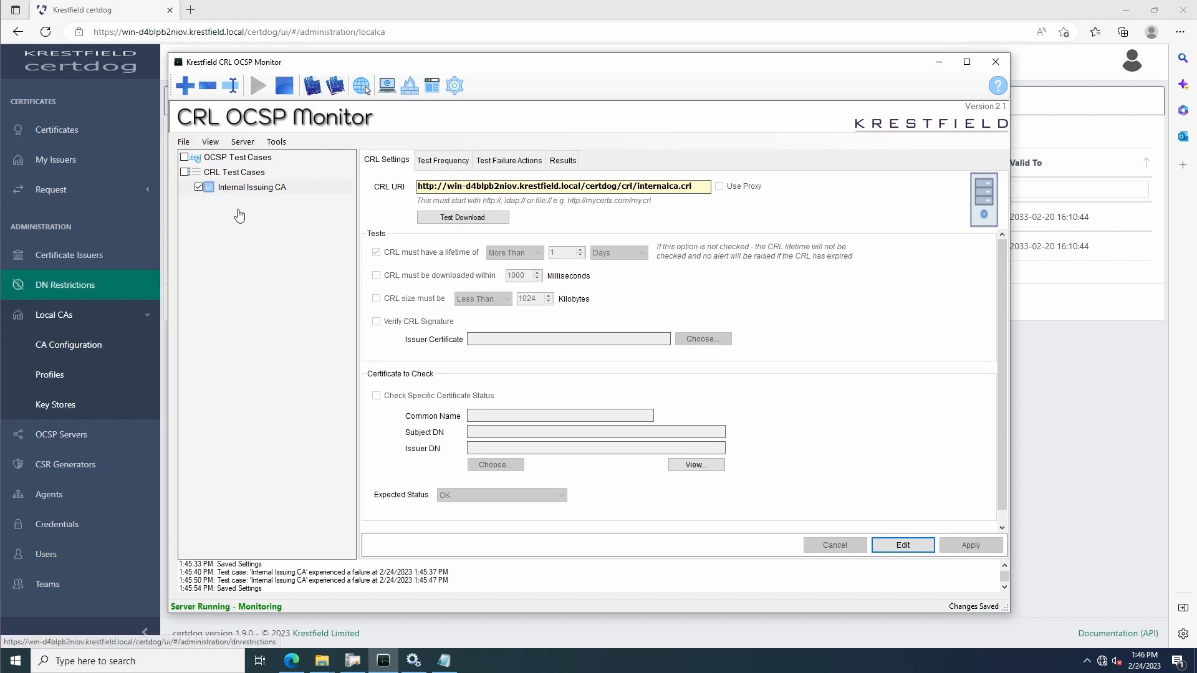
click(569, 162)
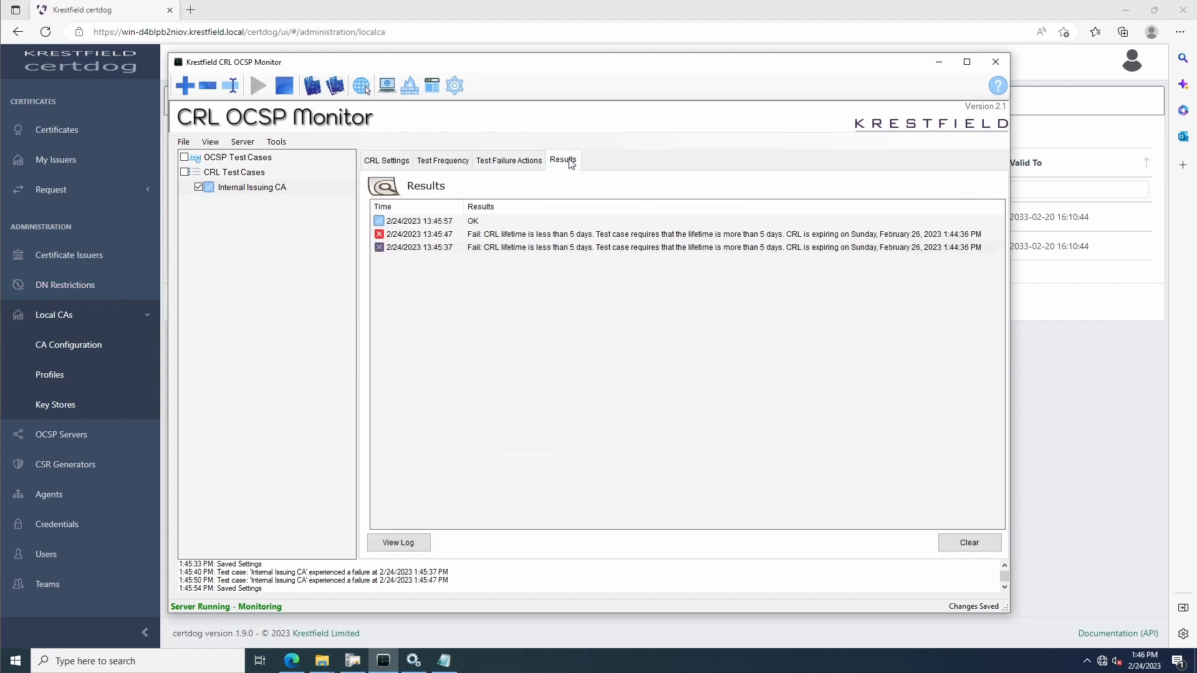
Switch to Certdog, enable OCSP server creation for Certdog Local Internal CA and save the updated CA configuration
click(634, 10)
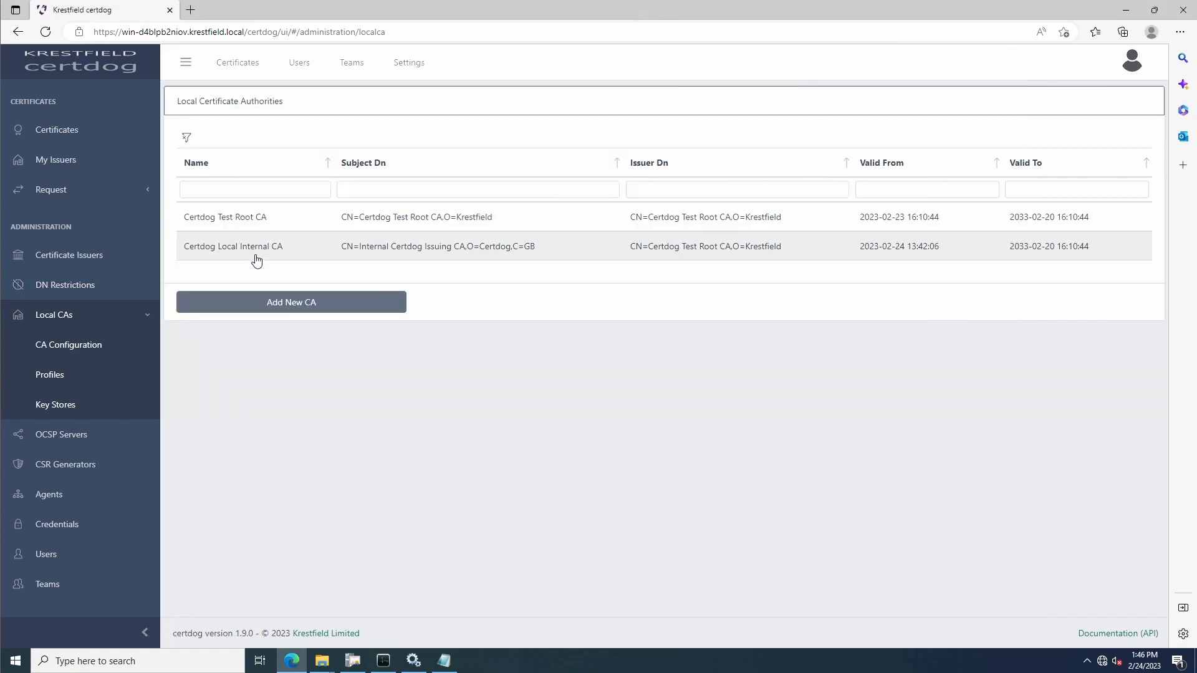
click(100, 347)
click(286, 248)
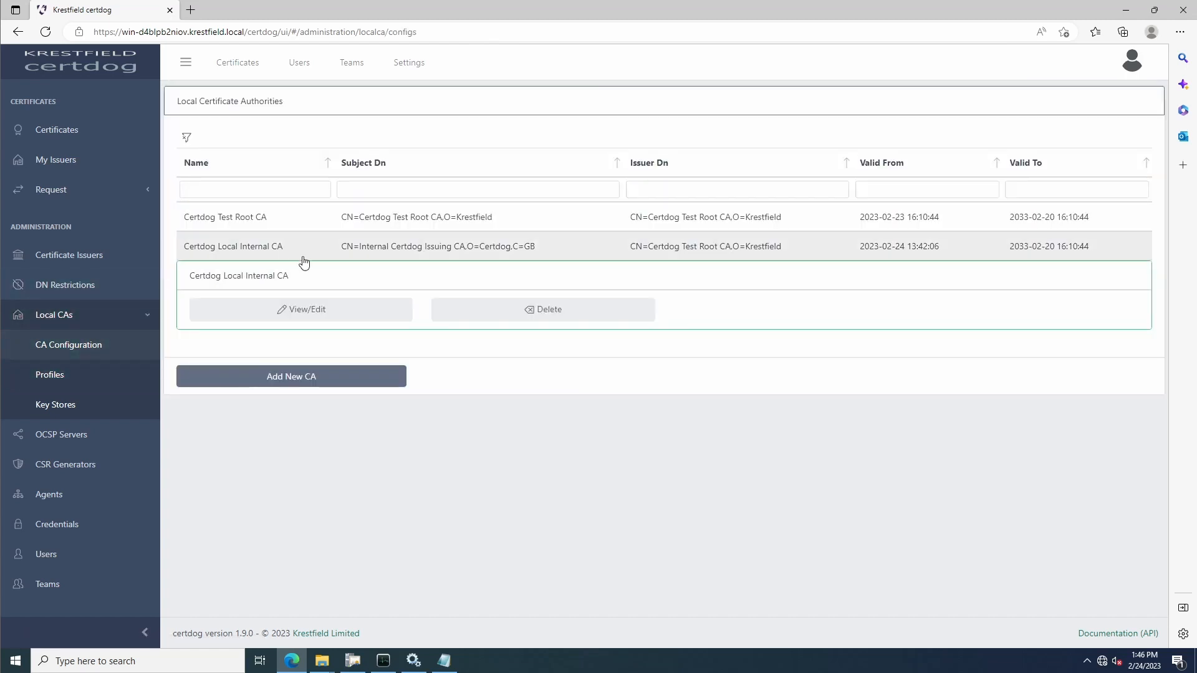
click(275, 313)
scroll(704, 367, down, 5)
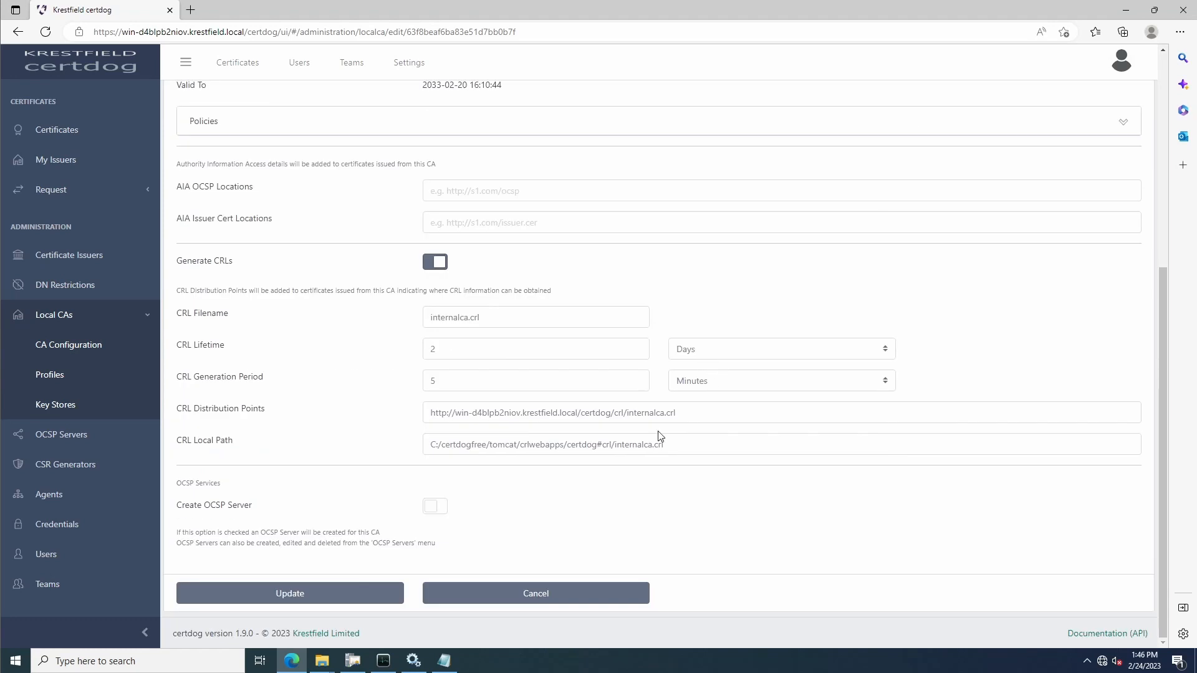
click(438, 508)
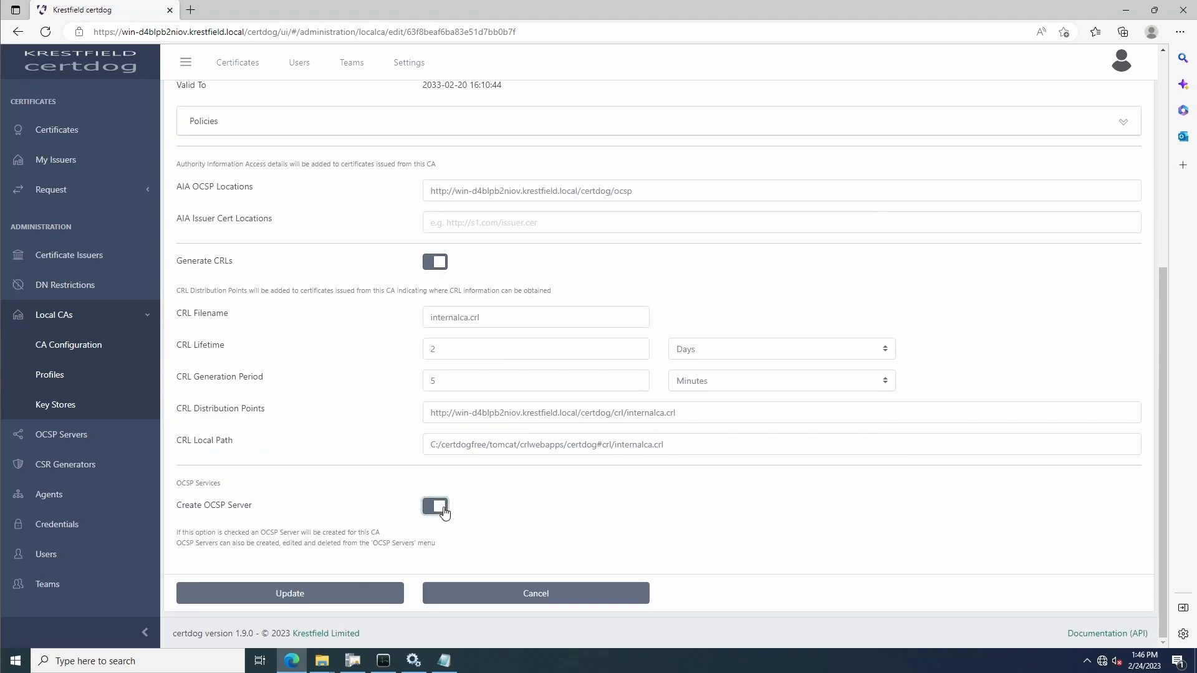
click(329, 598)
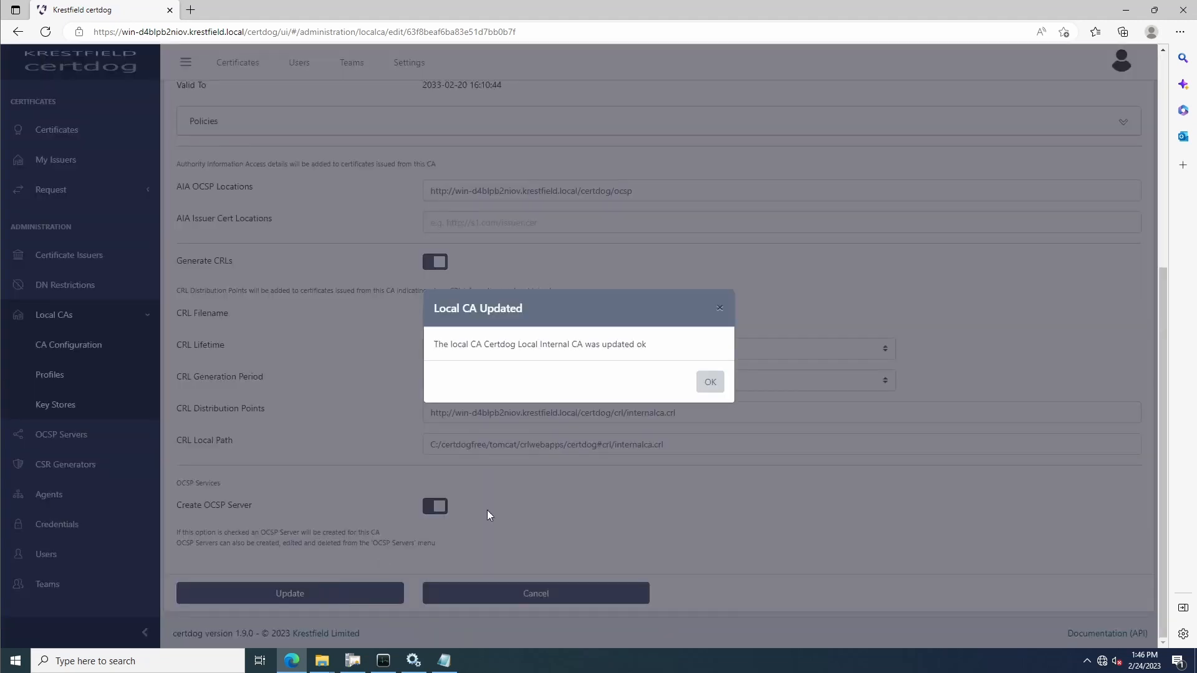
click(709, 384)
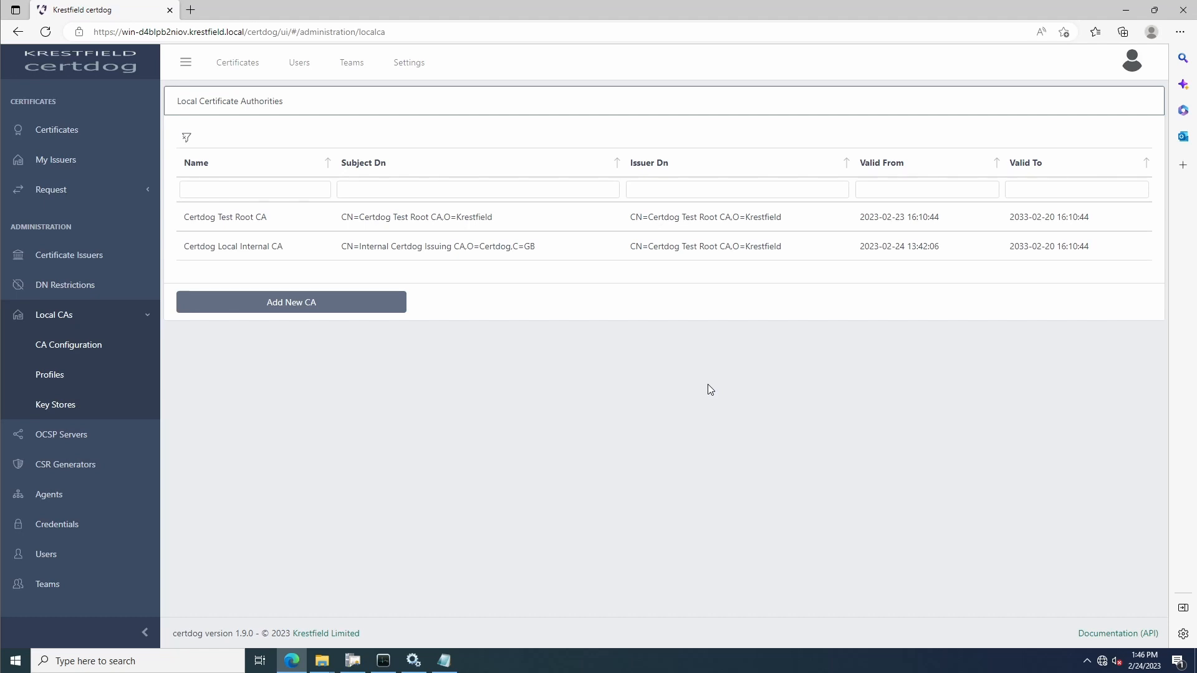
Open the OCSP server belonging to Certdog Local Internal CA and examine its status source, signing certificate renewal and key store settings
click(61, 437)
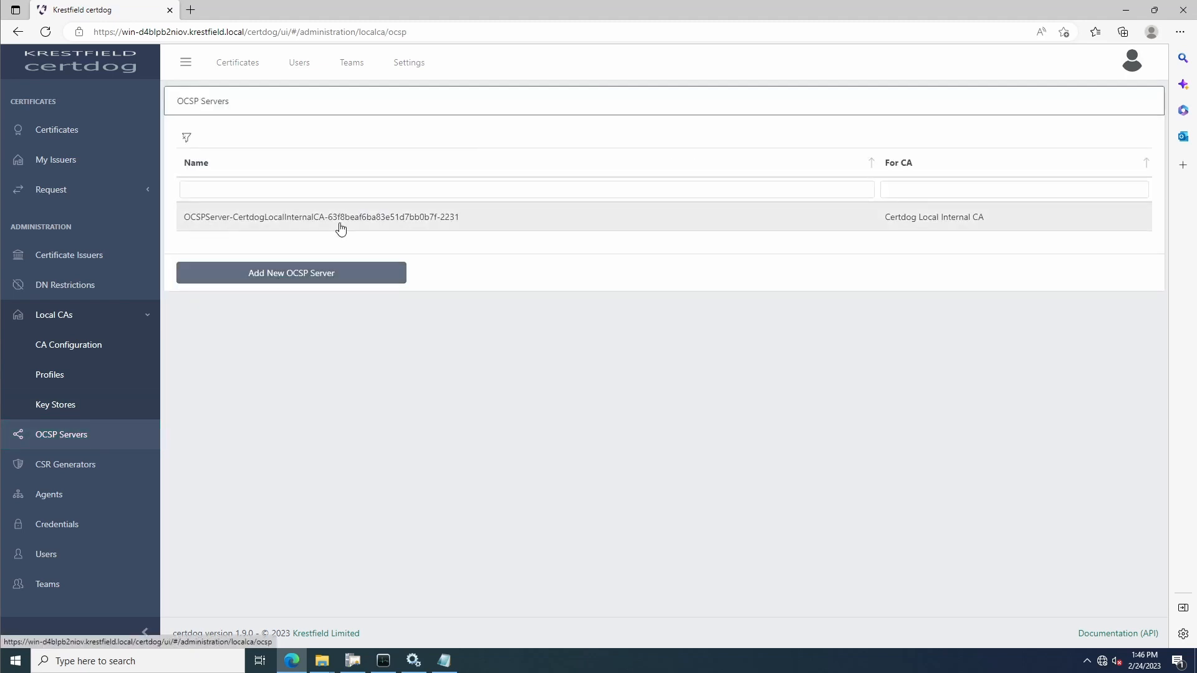
click(340, 224)
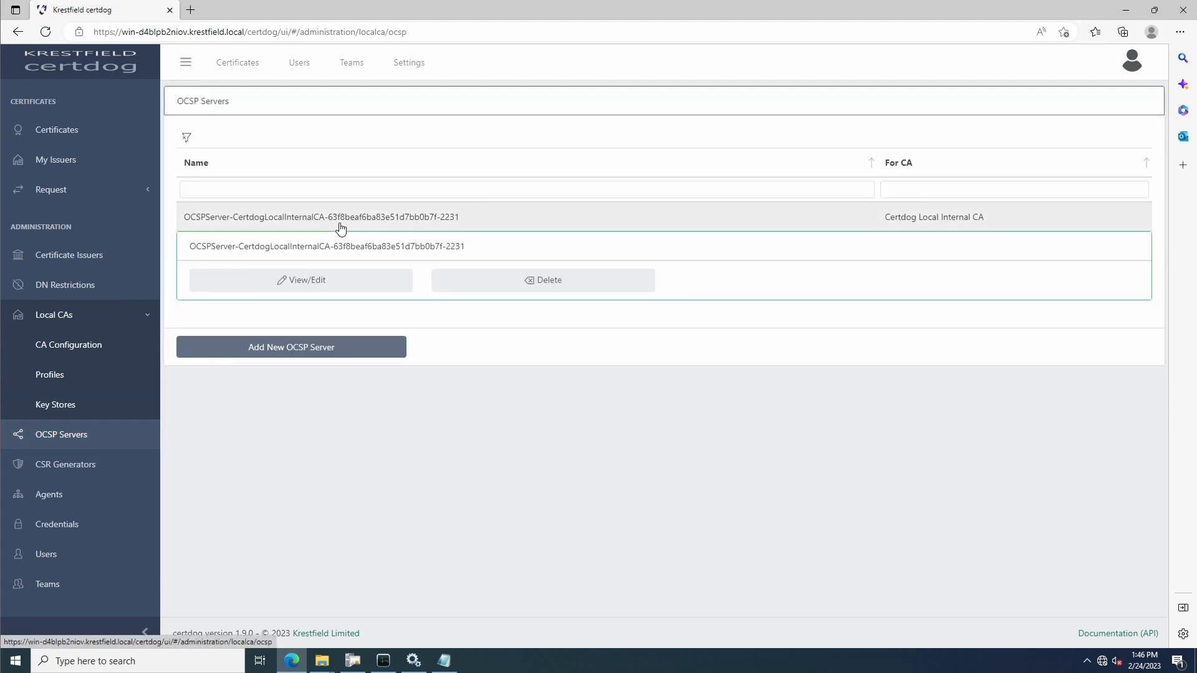
click(305, 286)
scroll(608, 291, down, 3)
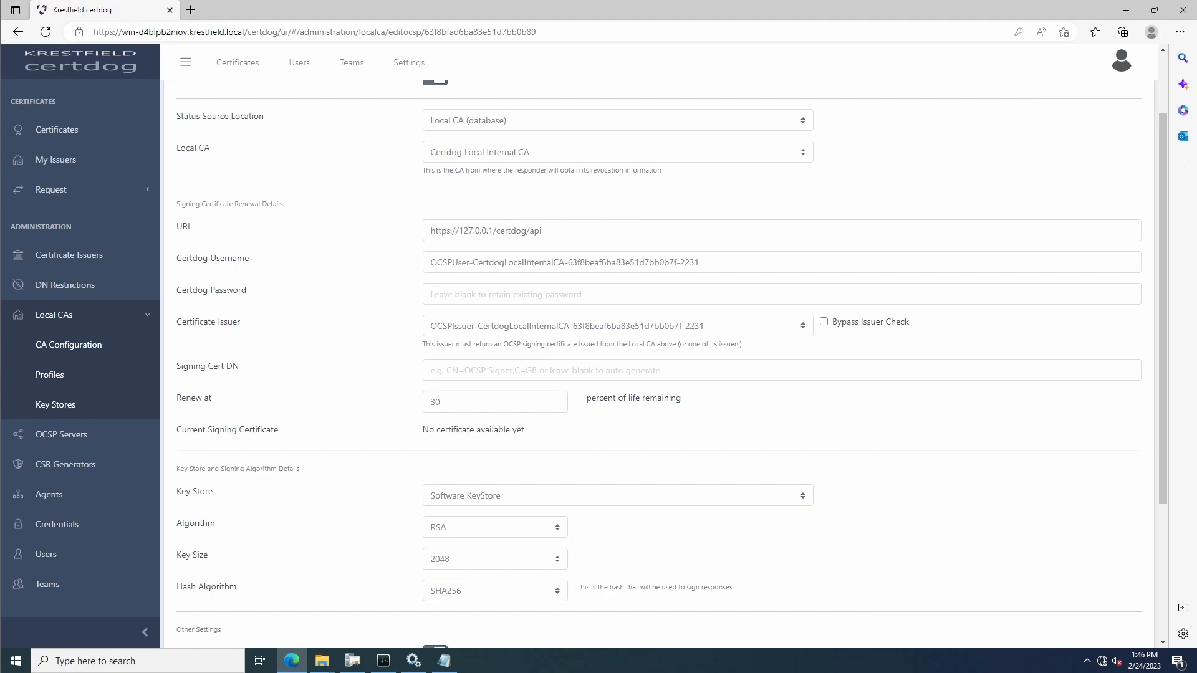
scroll(622, 305, down, 3)
scroll(614, 349, up, 5)
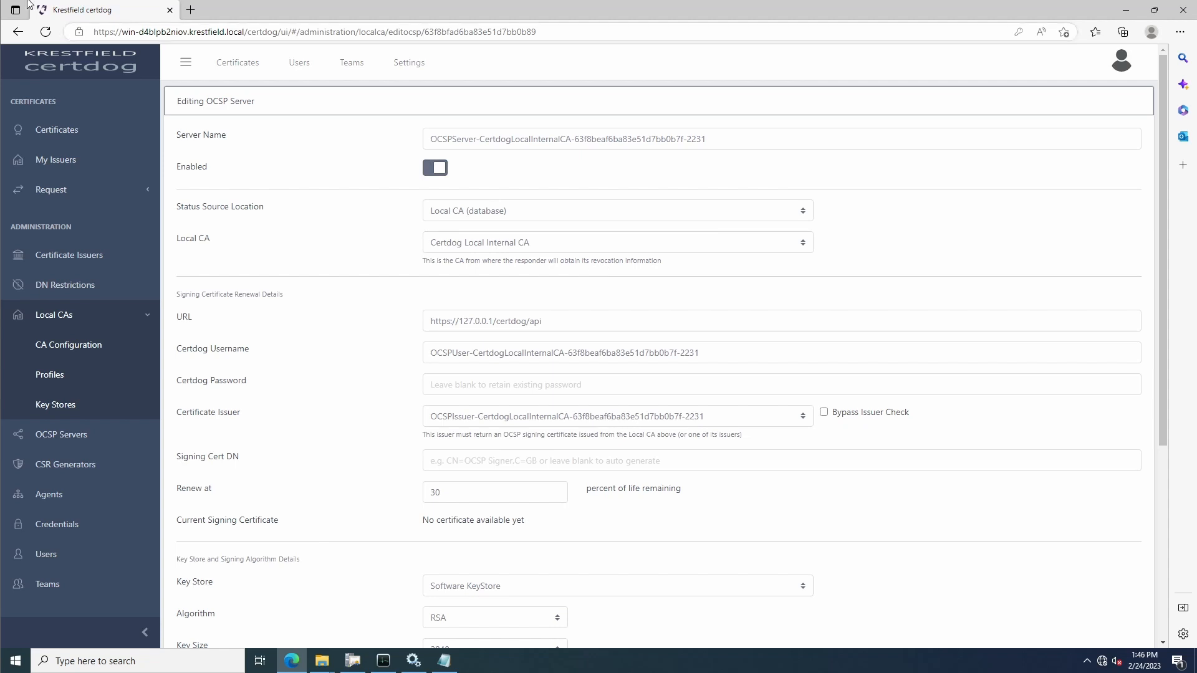
scroll(402, 251, down, 3)
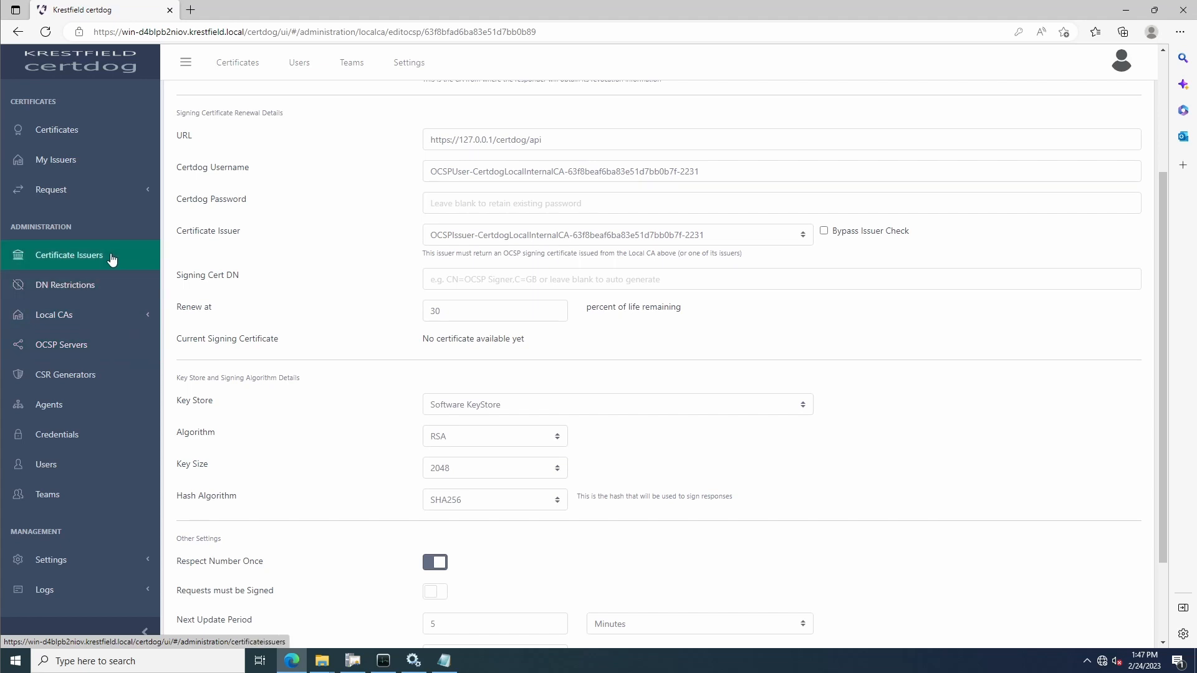
Open the OCSP certificate issuer for the local internal CA and examine its CA configuration and certificate profile
click(112, 258)
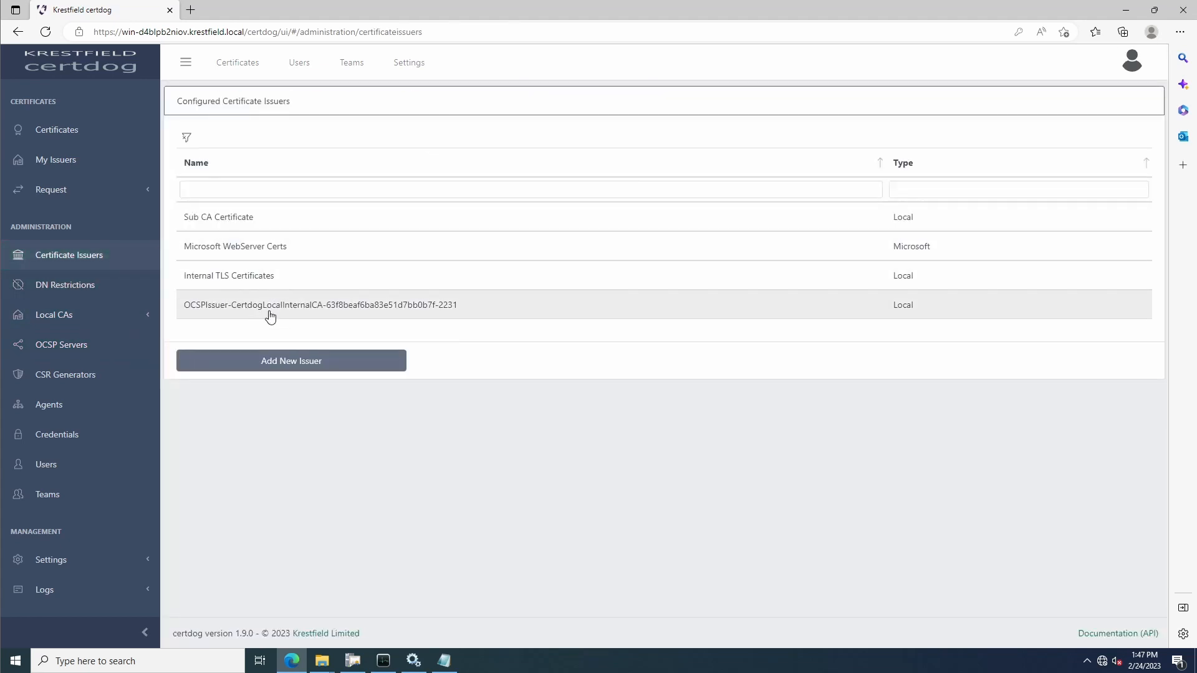
click(270, 317)
click(265, 465)
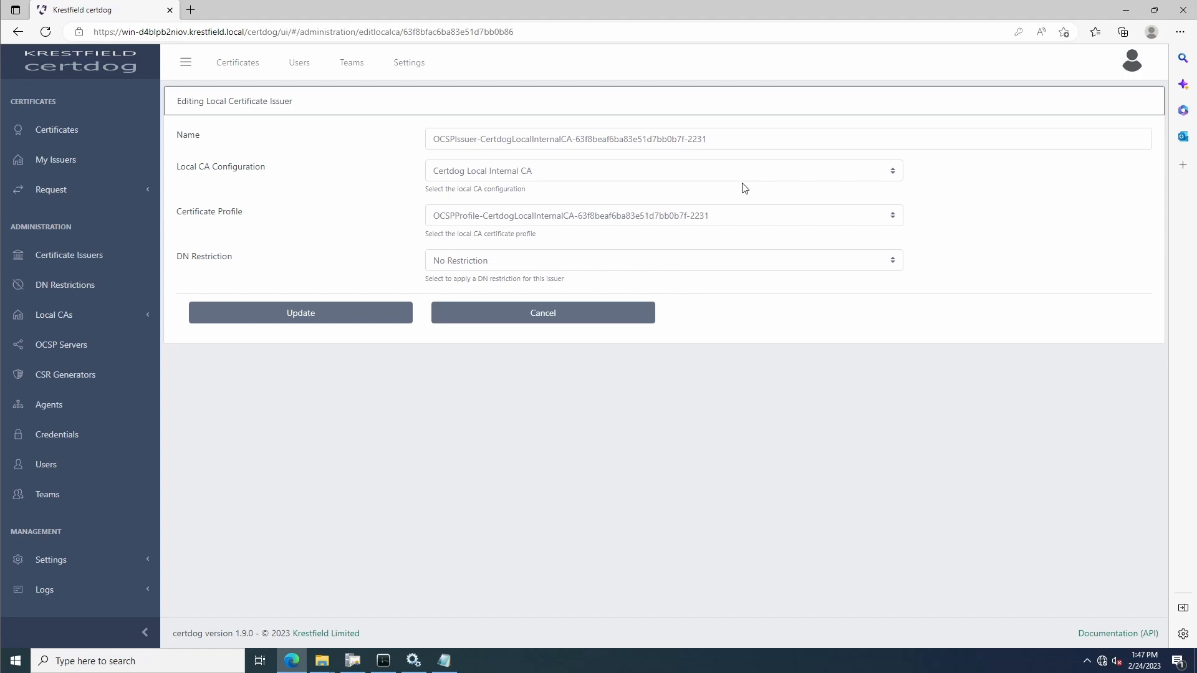
Examine the OCSP user account and its OCSP team, including team membership and permitted certificate issuers
click(68, 473)
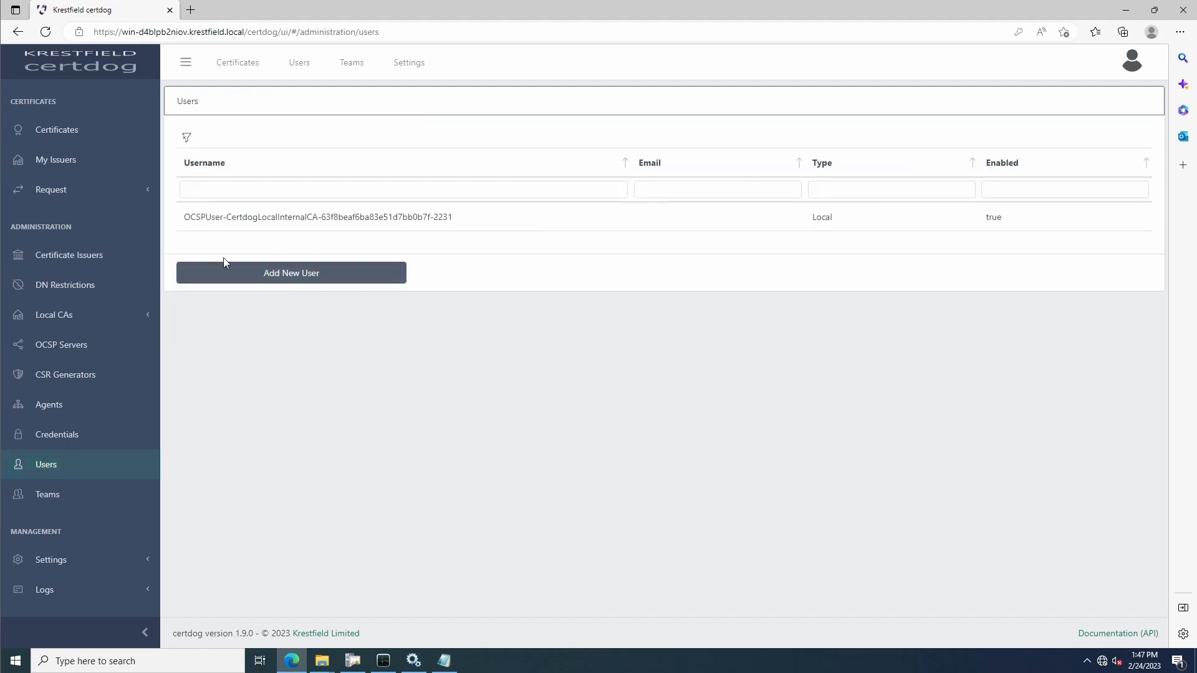
click(278, 217)
click(282, 280)
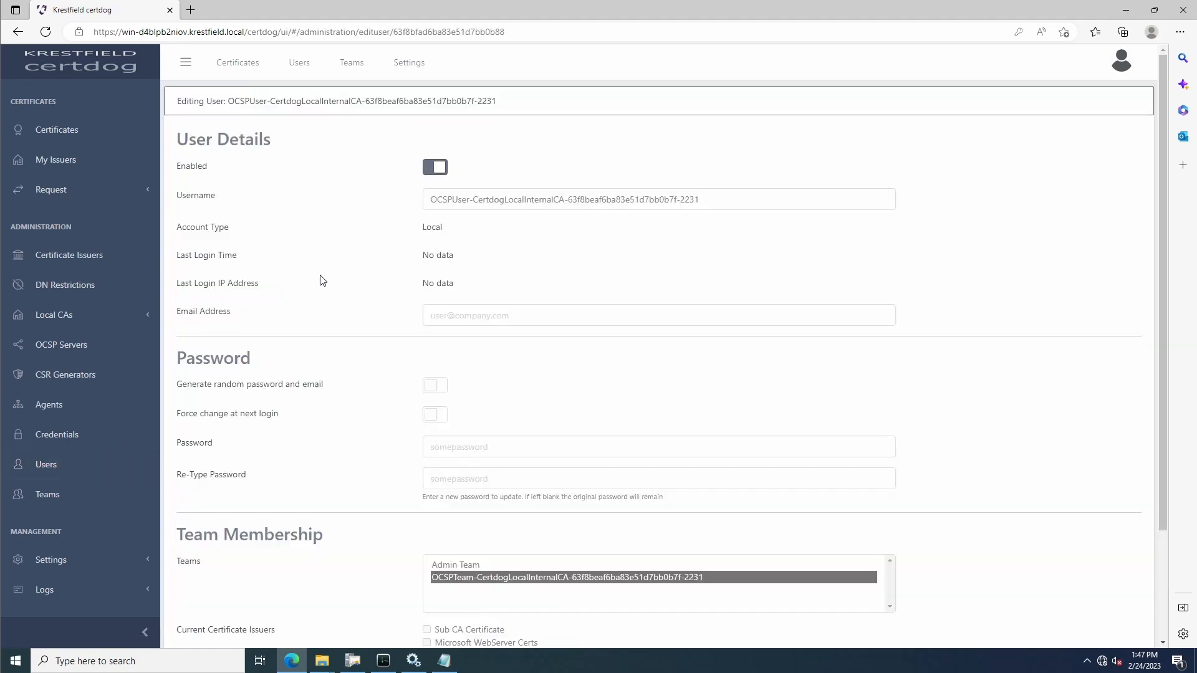
click(87, 496)
click(346, 257)
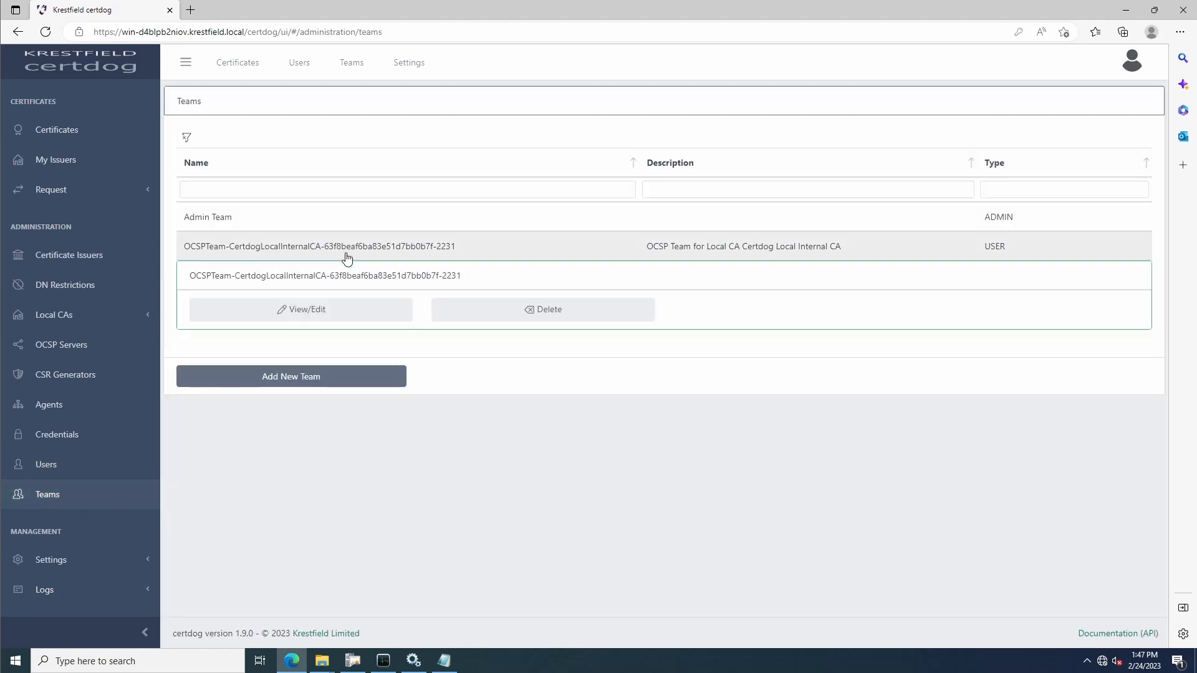
click(307, 309)
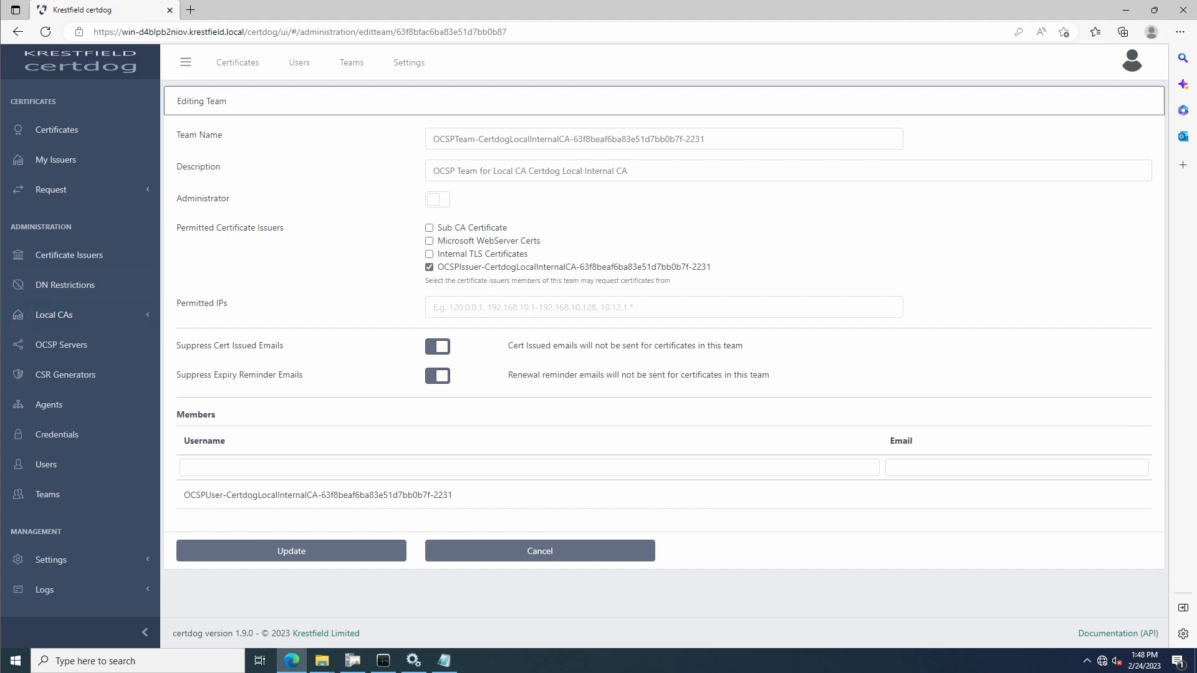
Start a DN certificate request with the common name ocsp test cert and Internal TLS Certificates as issuer
click(51, 195)
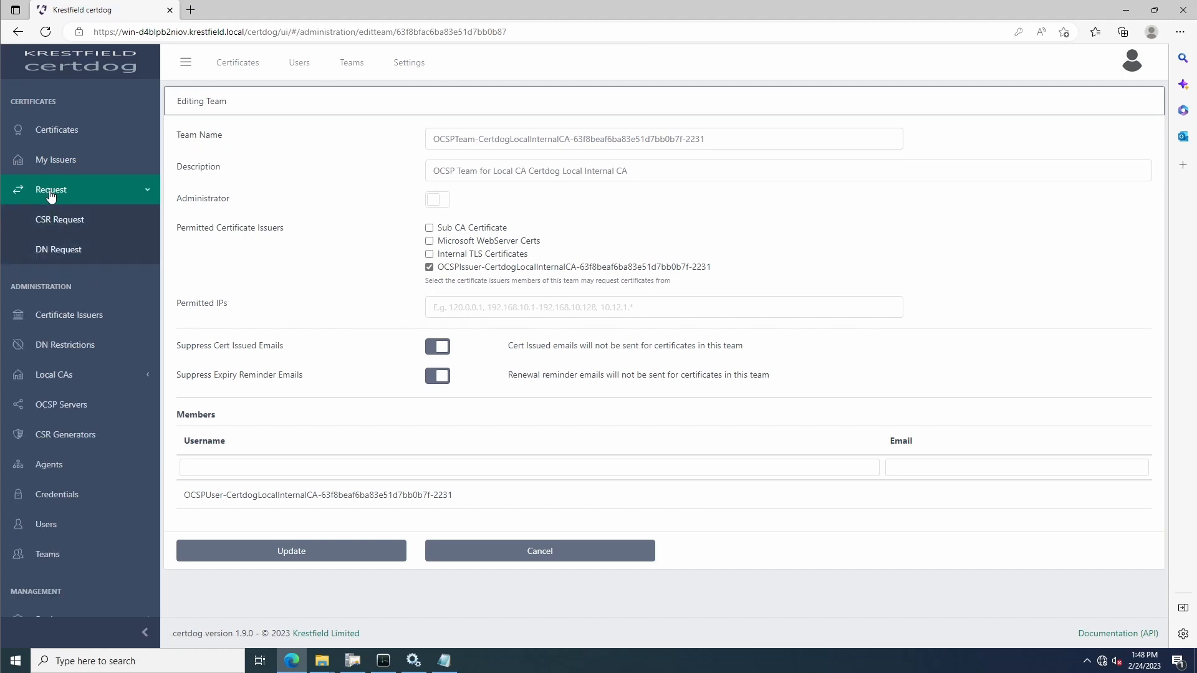
click(59, 250)
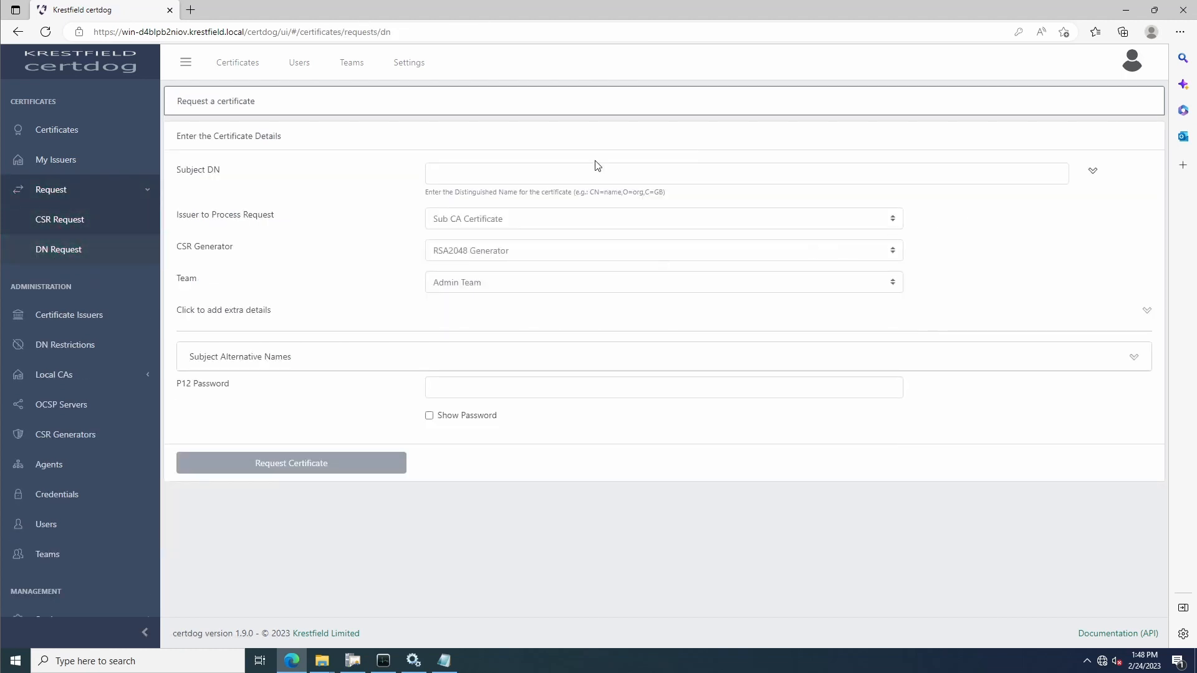
click(1092, 170)
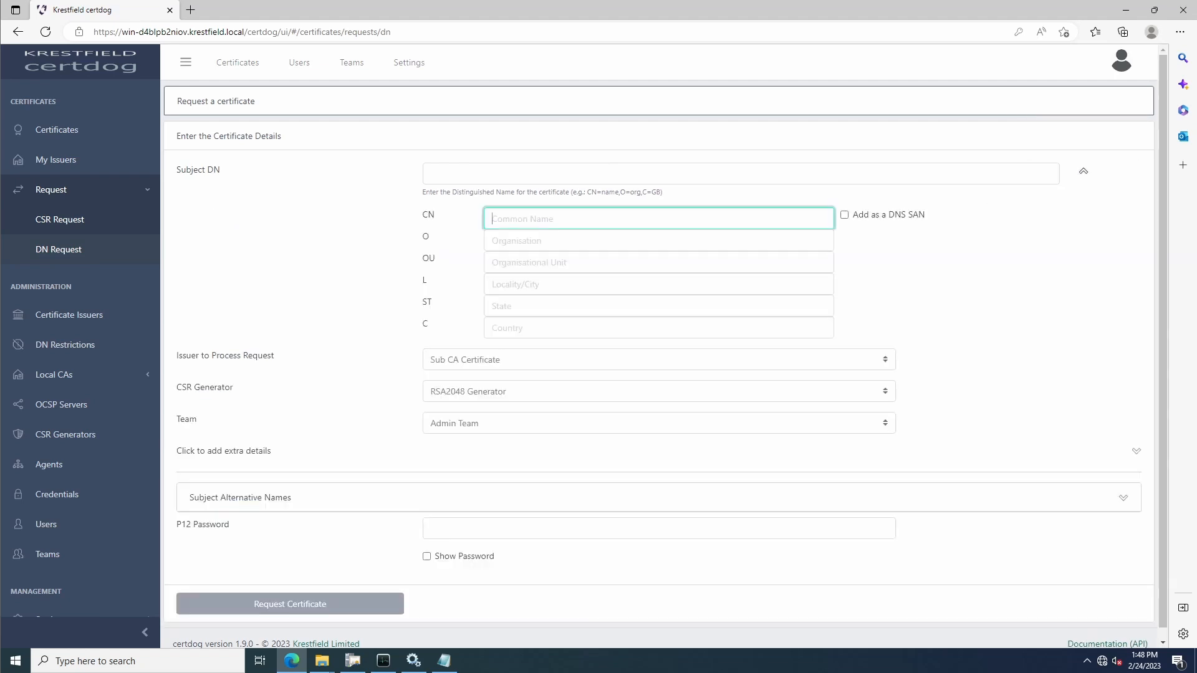
text(ocsp test cert)
click(505, 364)
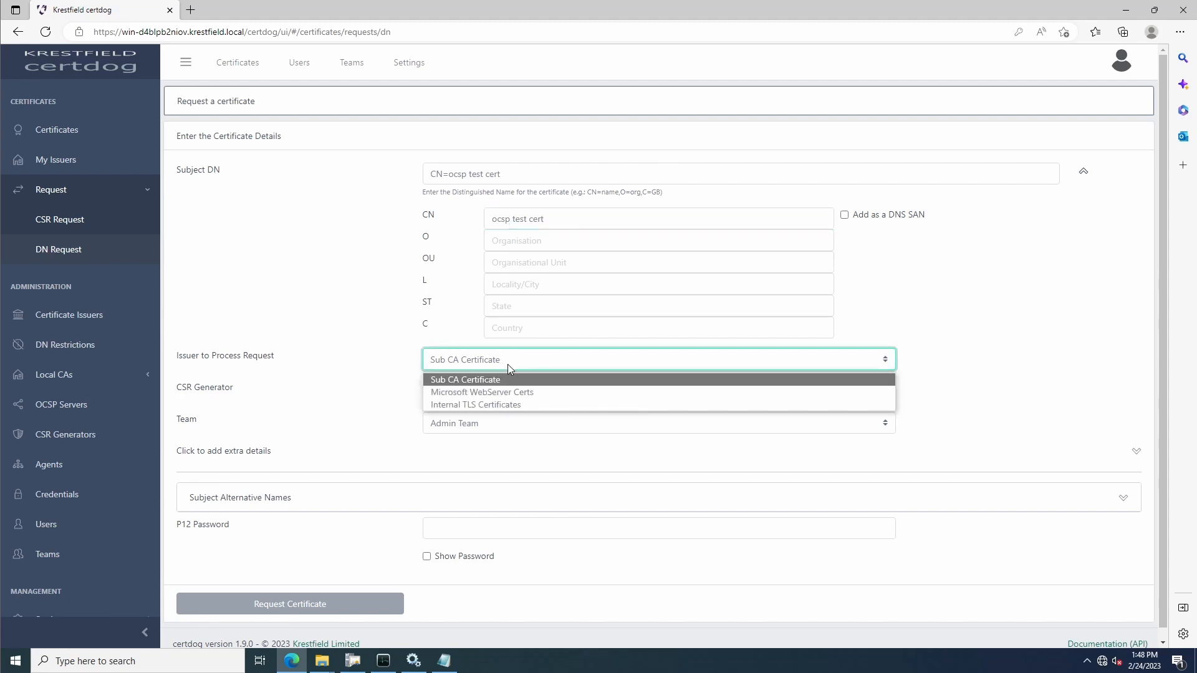
click(493, 404)
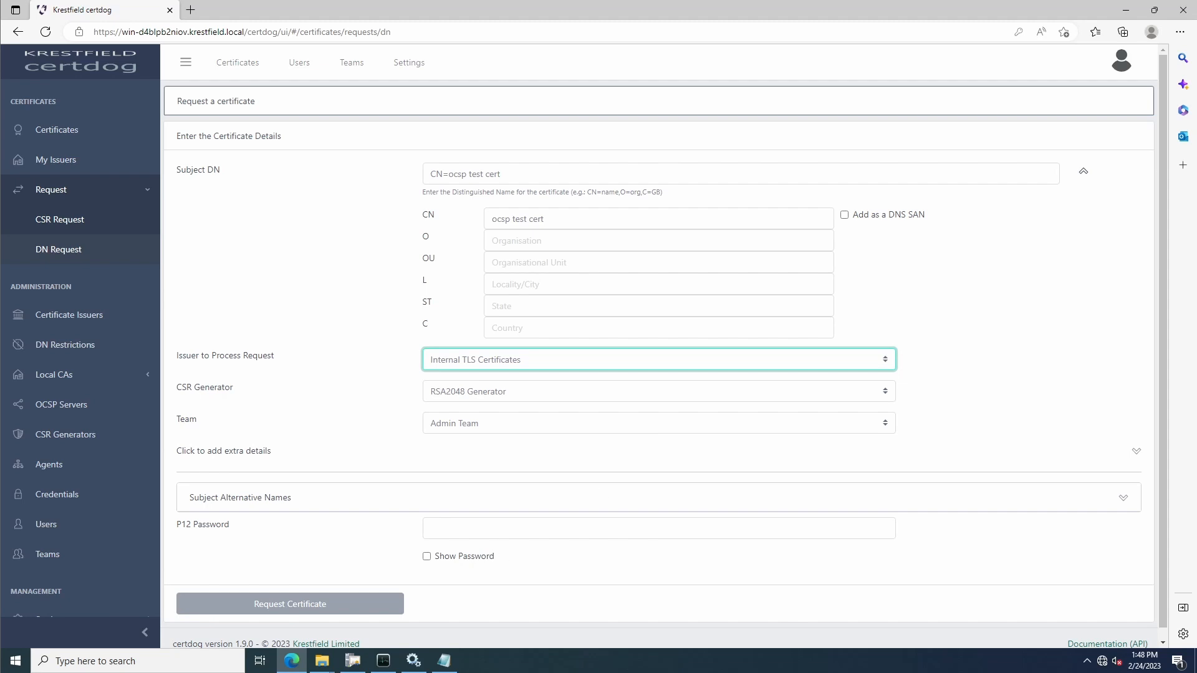
Enter the P12 password, submit the certificate request and acknowledge its issue
click(509, 529)
click(288, 509)
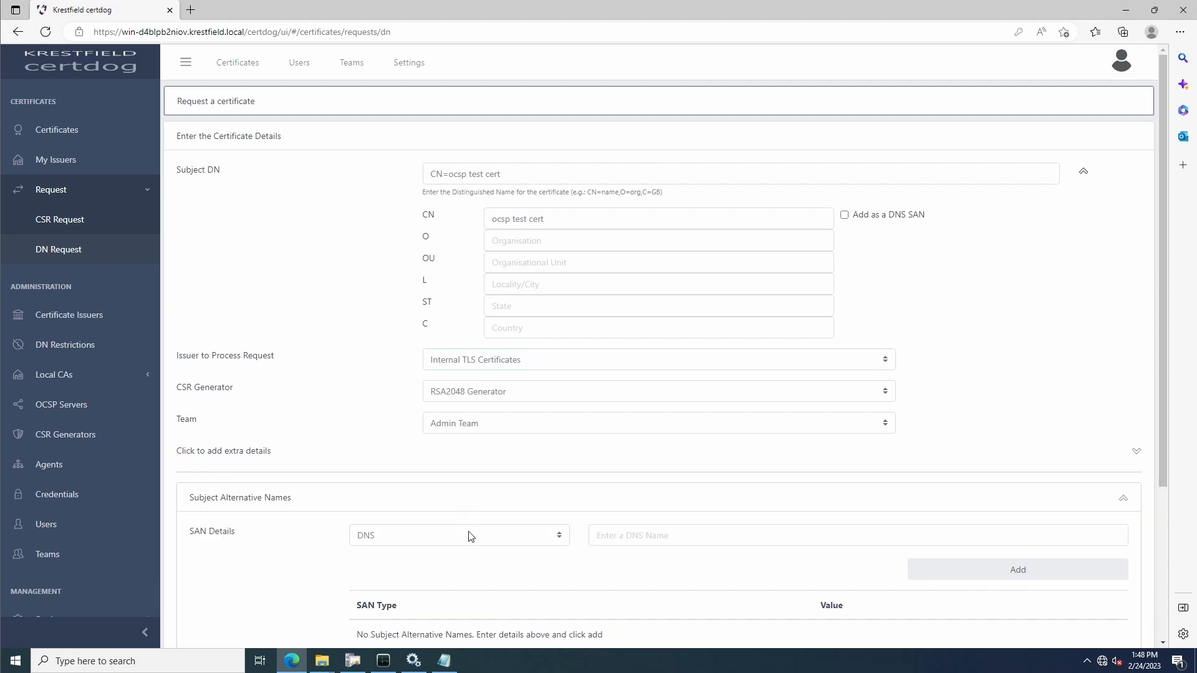
scroll(468, 534, down, 3)
click(445, 293)
click(466, 514)
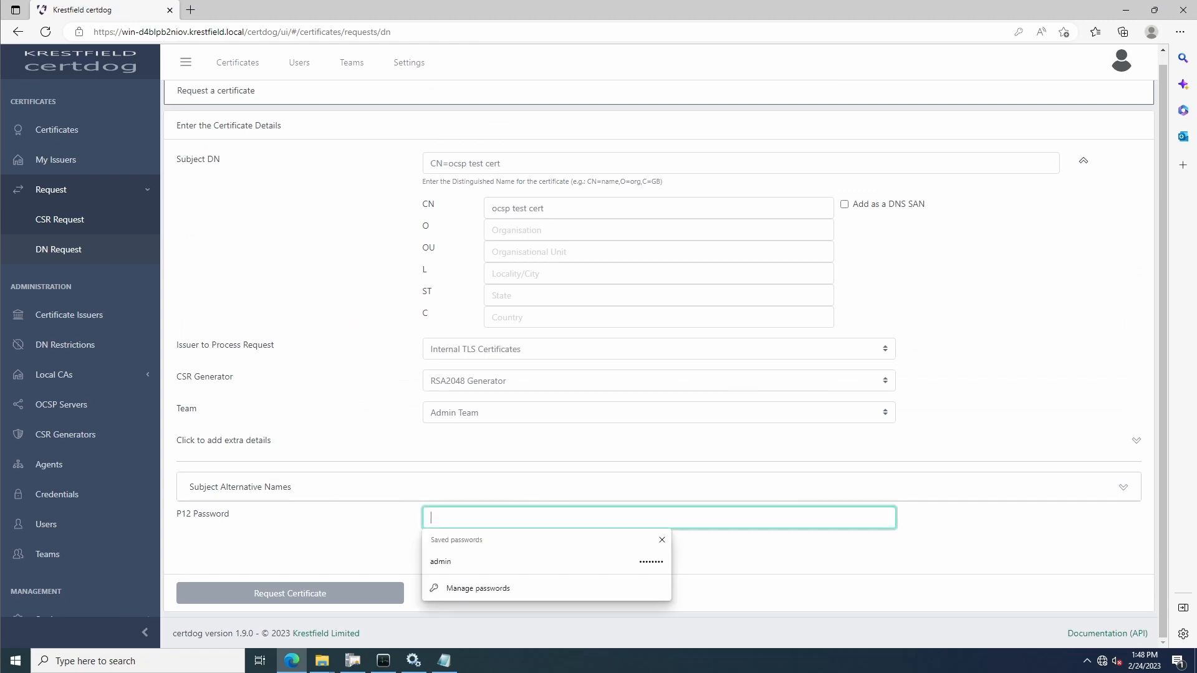
text(********)
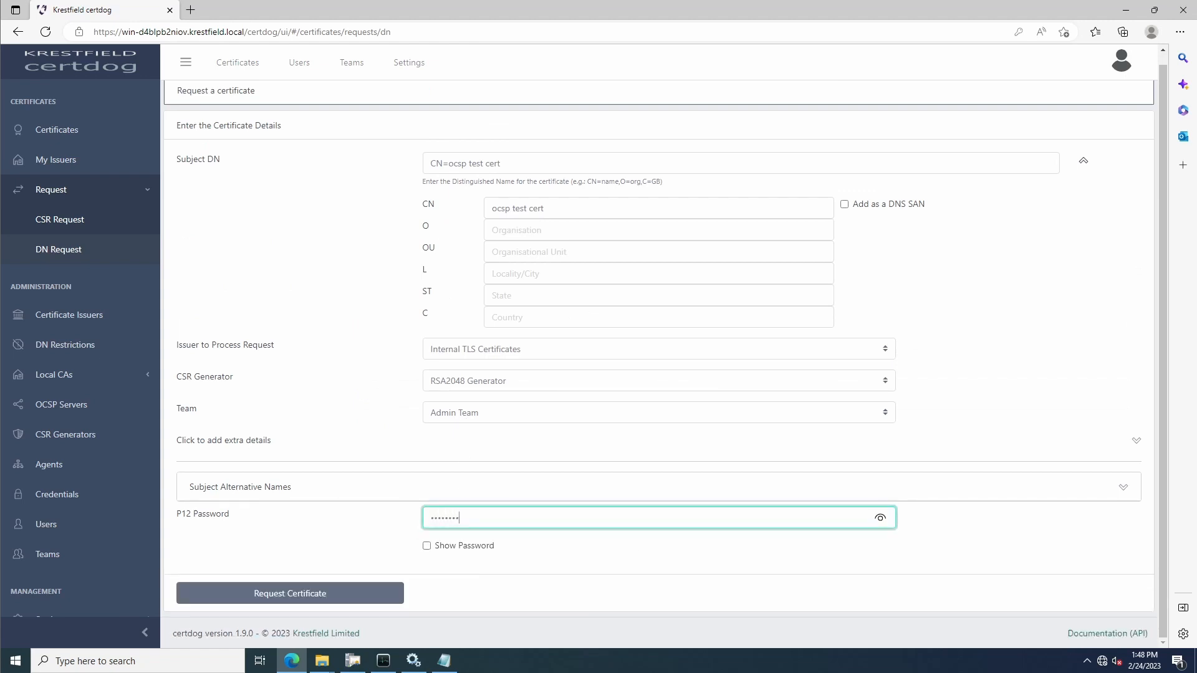
click(288, 597)
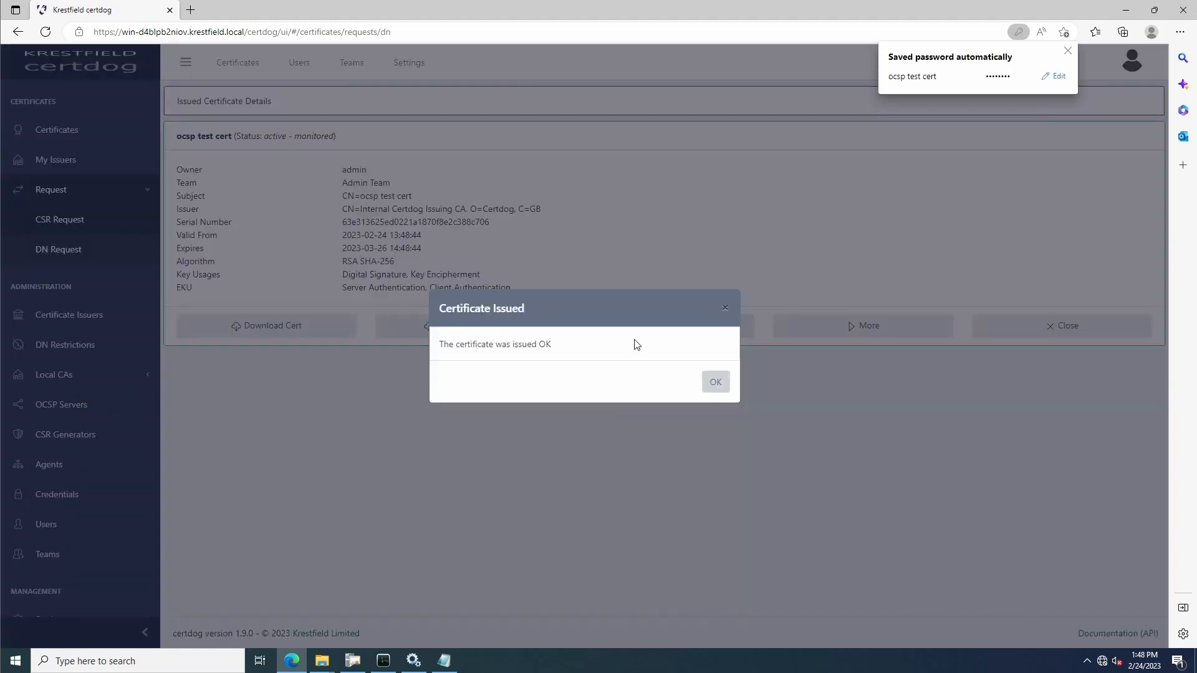
click(715, 381)
Download the issued ocsp test cert certificate, keep the file and show it in its download folder
click(290, 331)
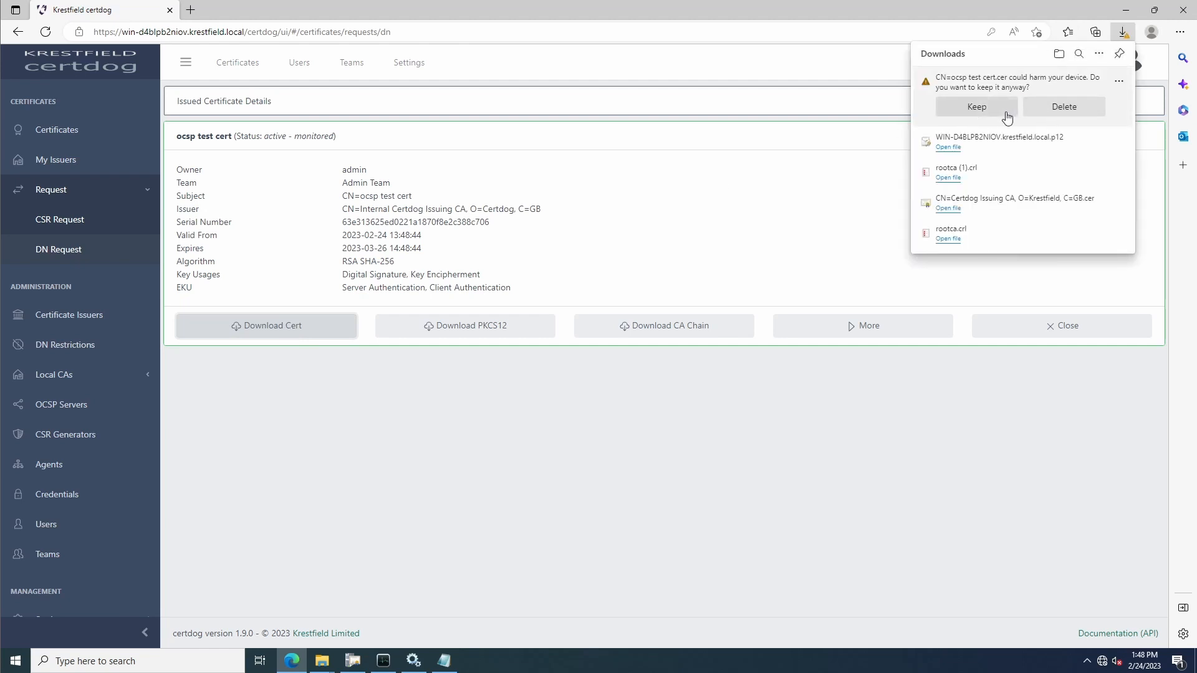
click(983, 113)
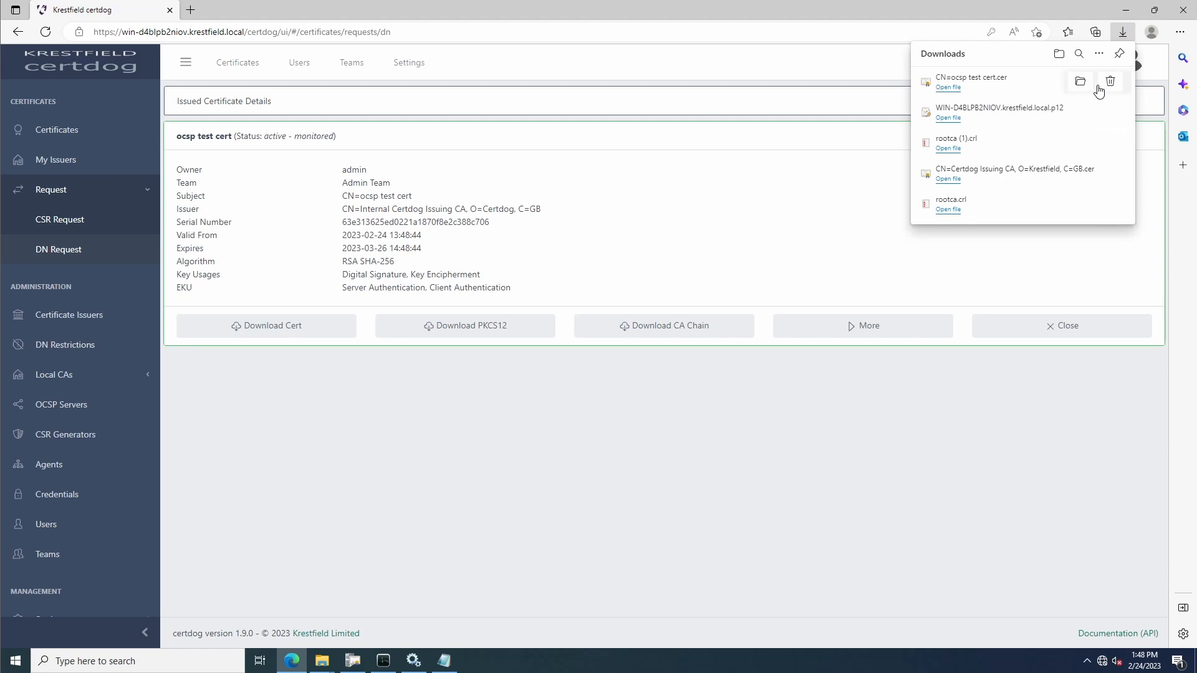
click(1082, 83)
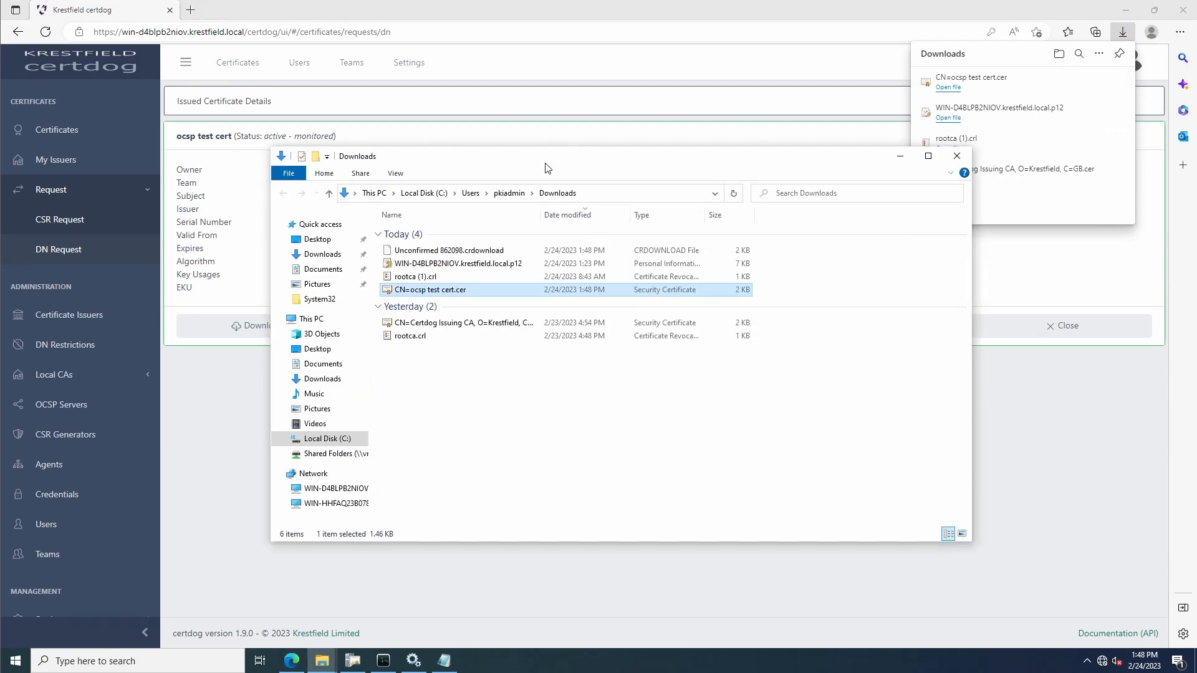
Switch to CRL OCSP Monitor and add a new OCSP URL test case named Internal OCSP Test
click(385, 662)
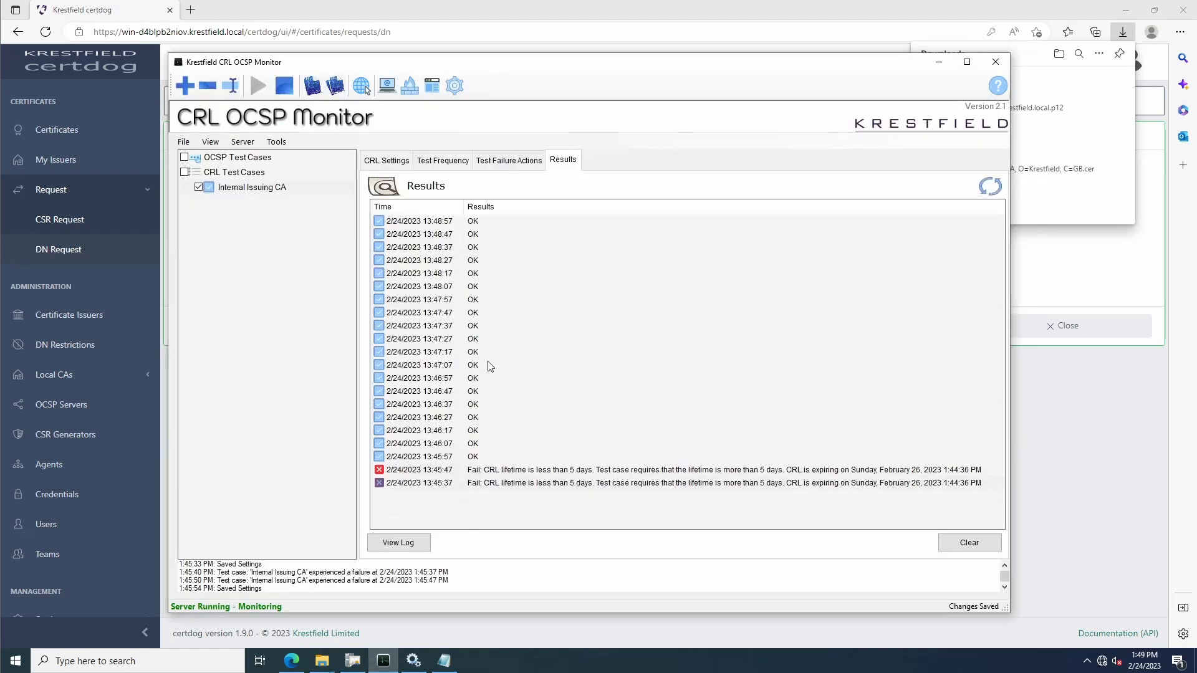
click(185, 85)
click(493, 359)
click(518, 326)
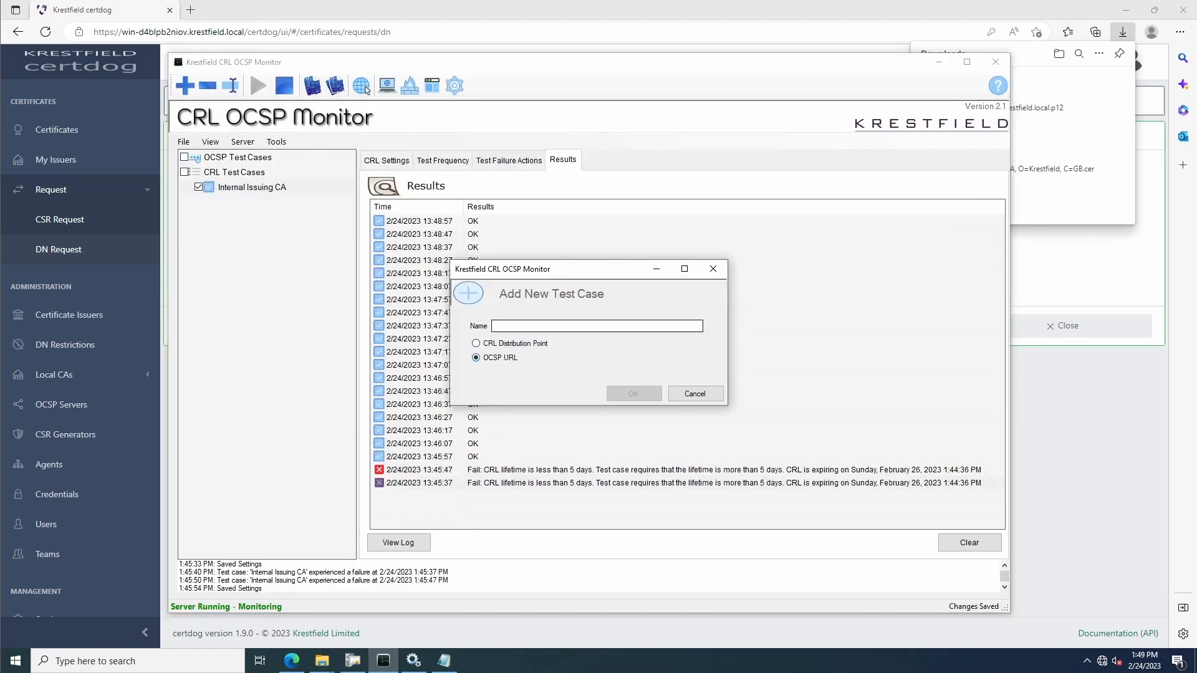
text(Internal OCSP )
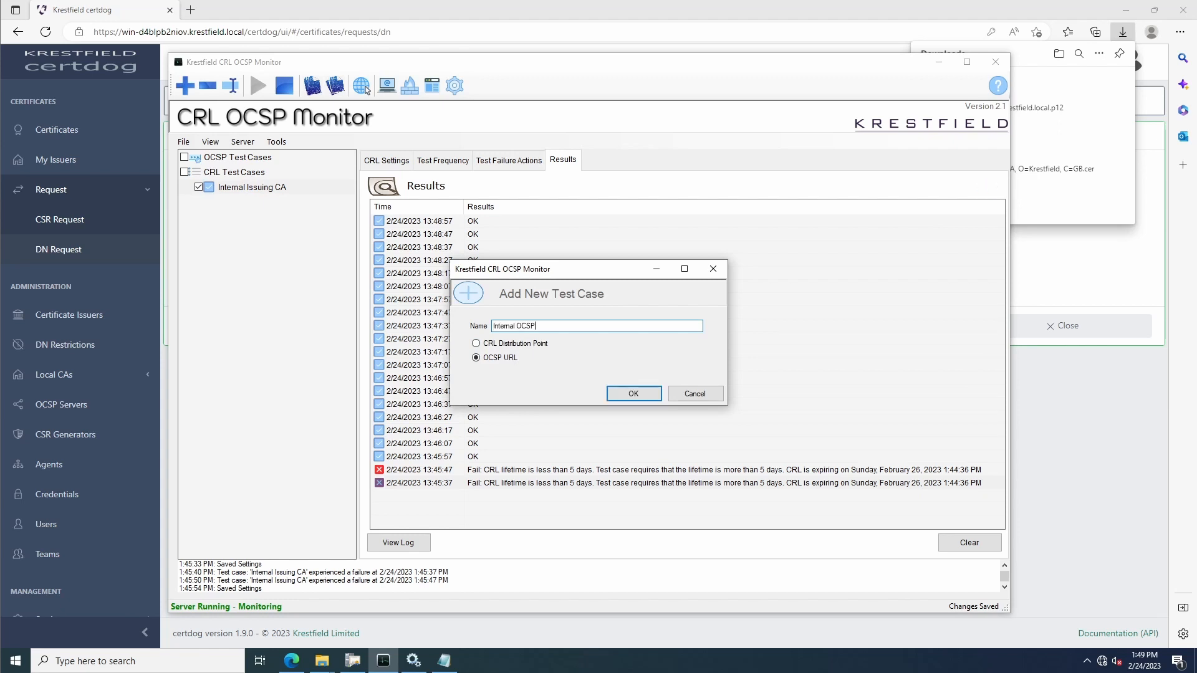
text(Test)
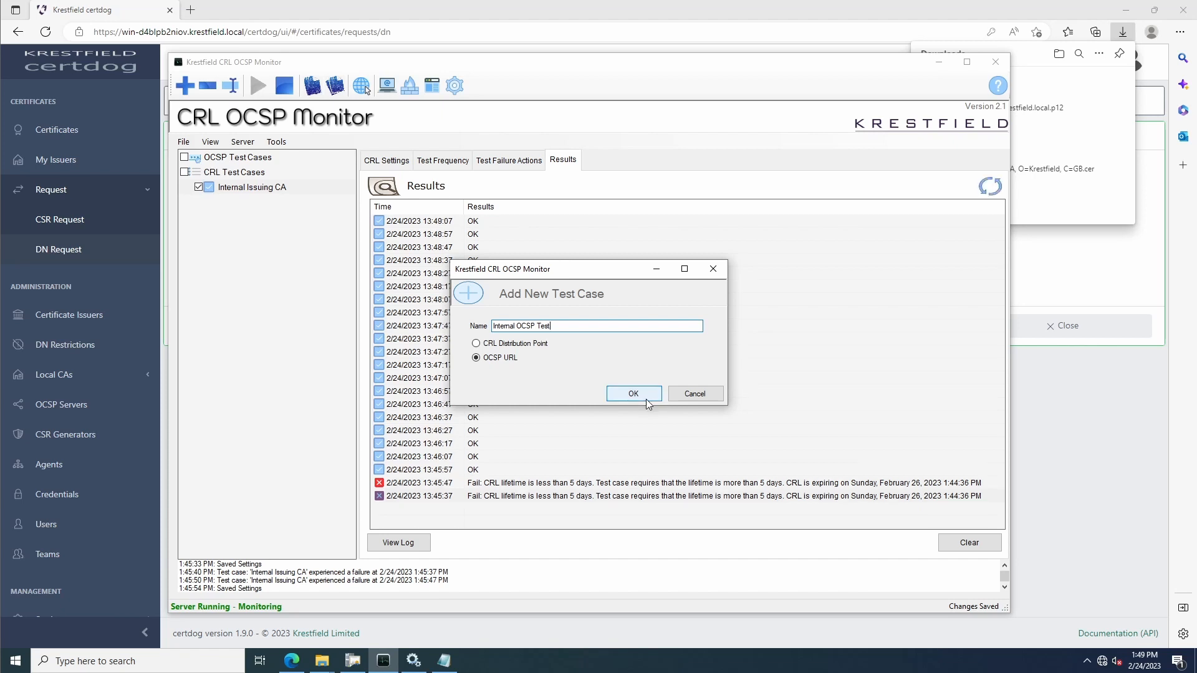
click(646, 399)
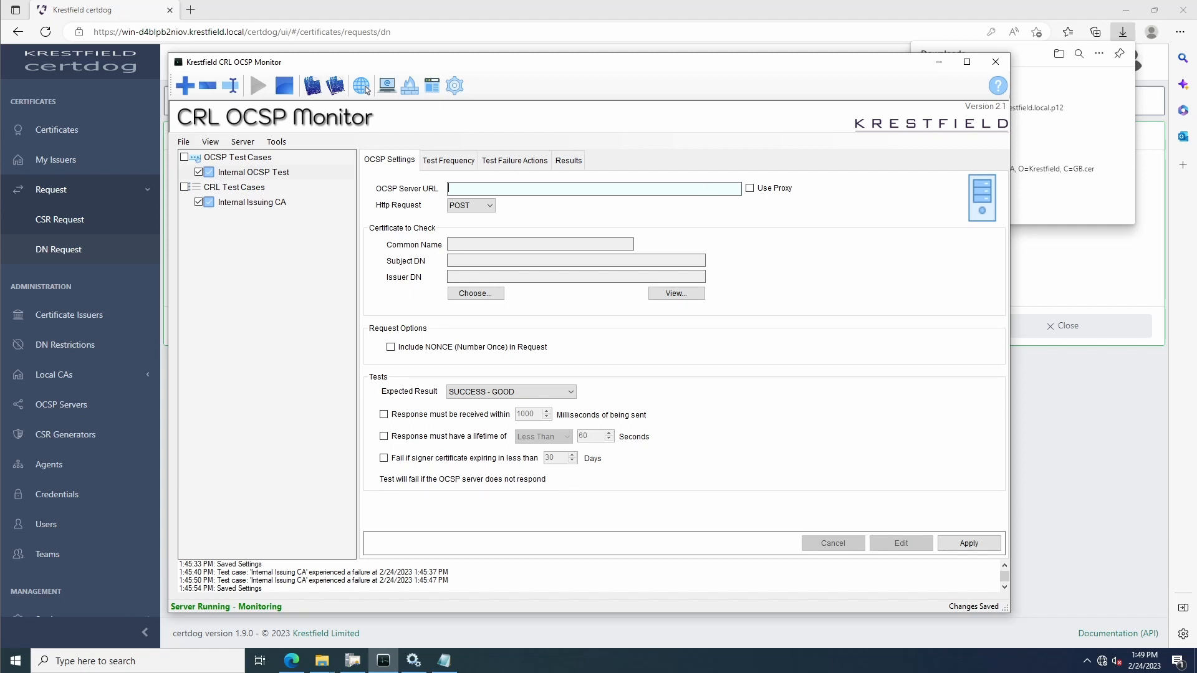
Switch to Certdog in the browser and open the Certdog Local Internal CA's configuration
click(449, 210)
click(541, 212)
click(1093, 409)
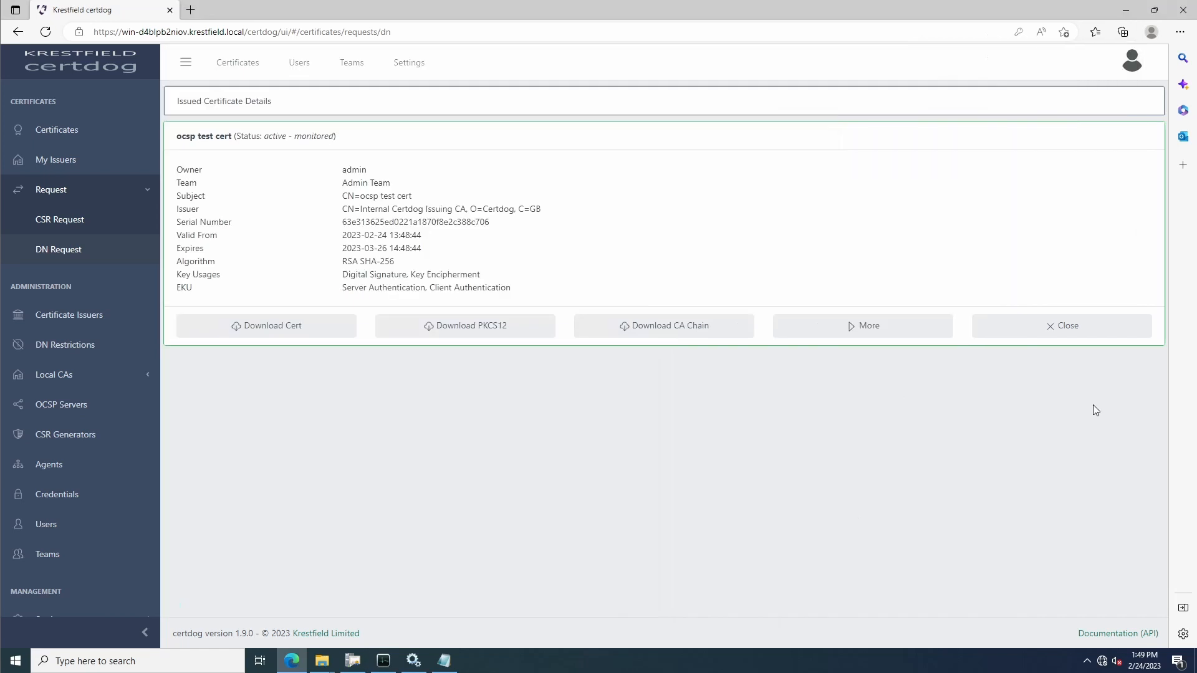
click(61, 378)
click(84, 349)
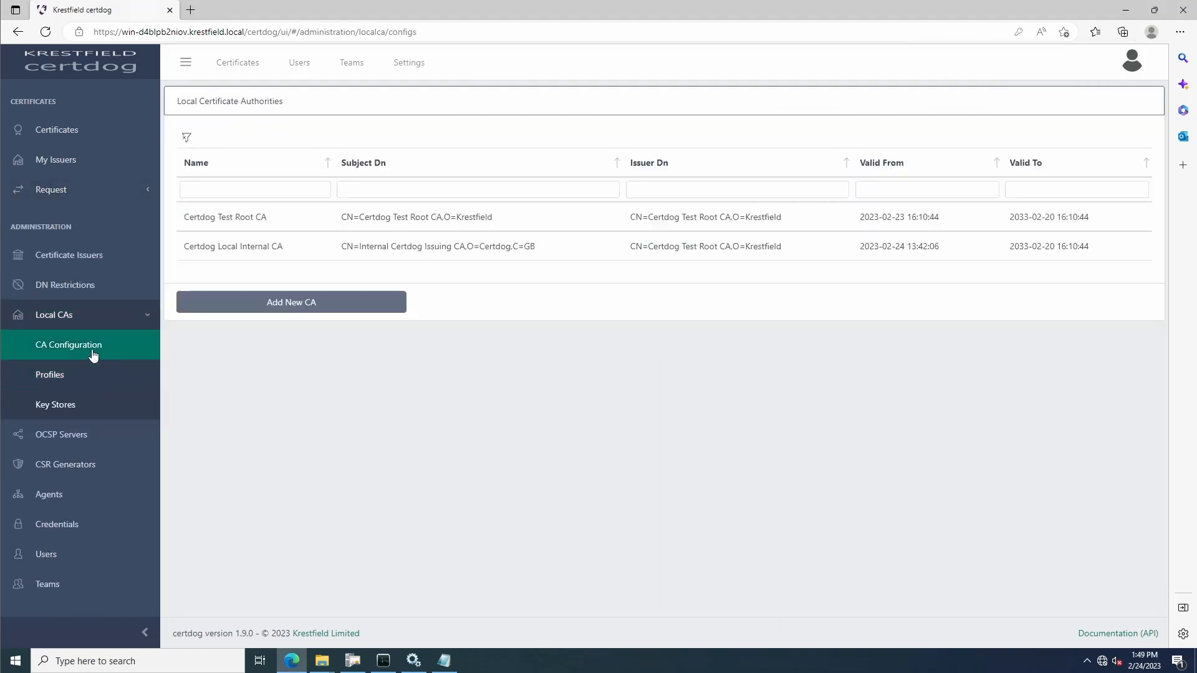
click(257, 263)
click(265, 306)
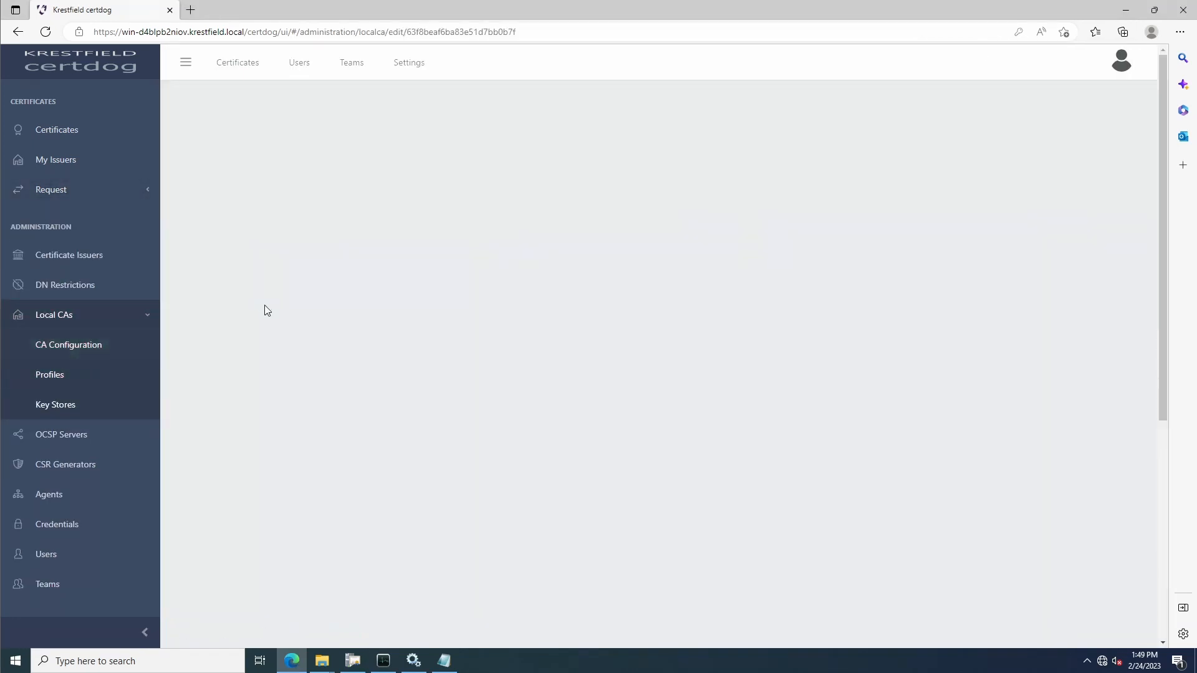
scroll(700, 324, down, 4)
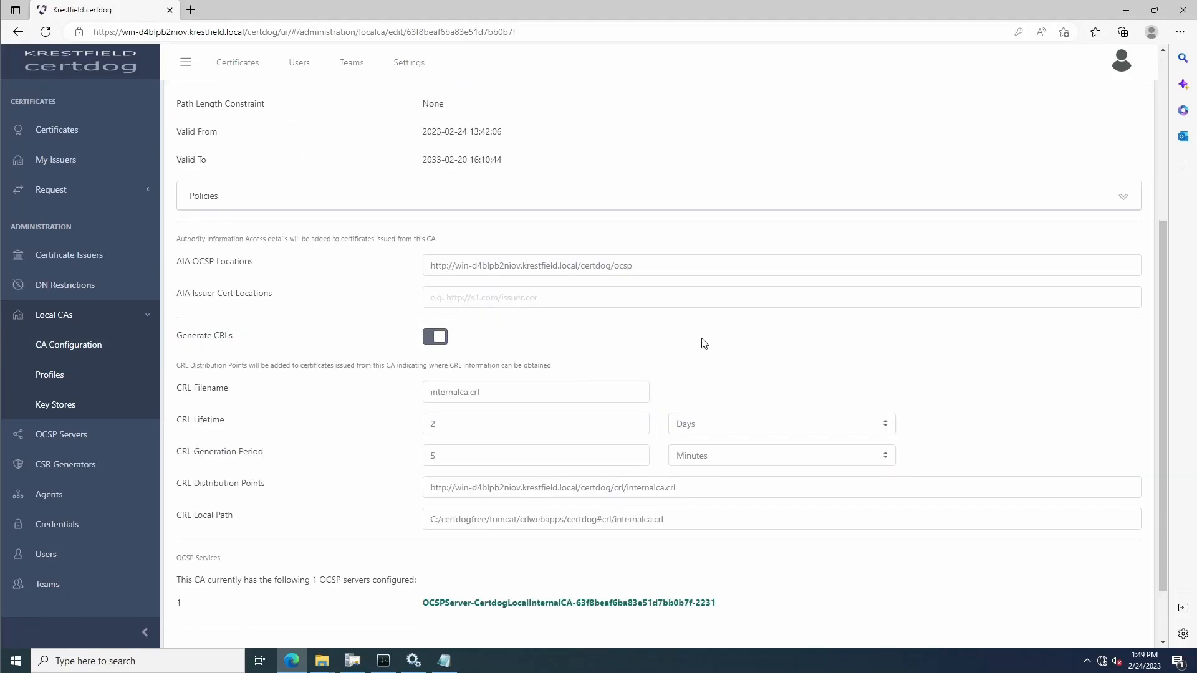
scroll(700, 342, up, 1)
drag(633, 356, 416, 342)
key(ctrl+c)
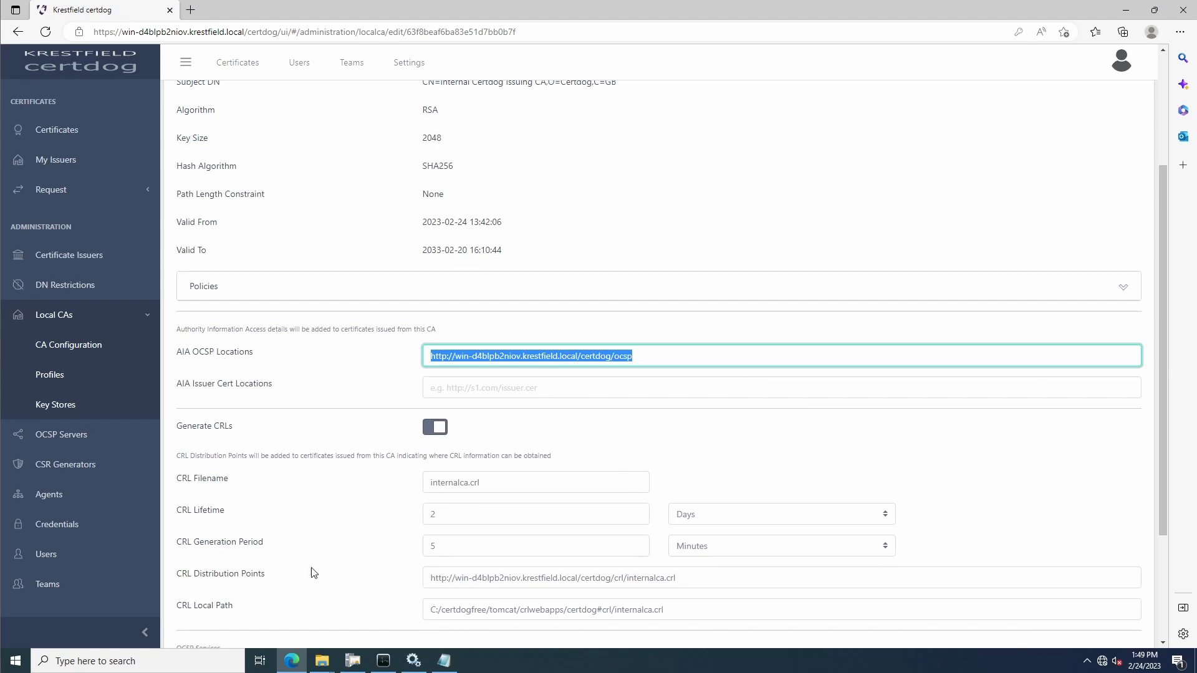
mouse_move(385, 665)
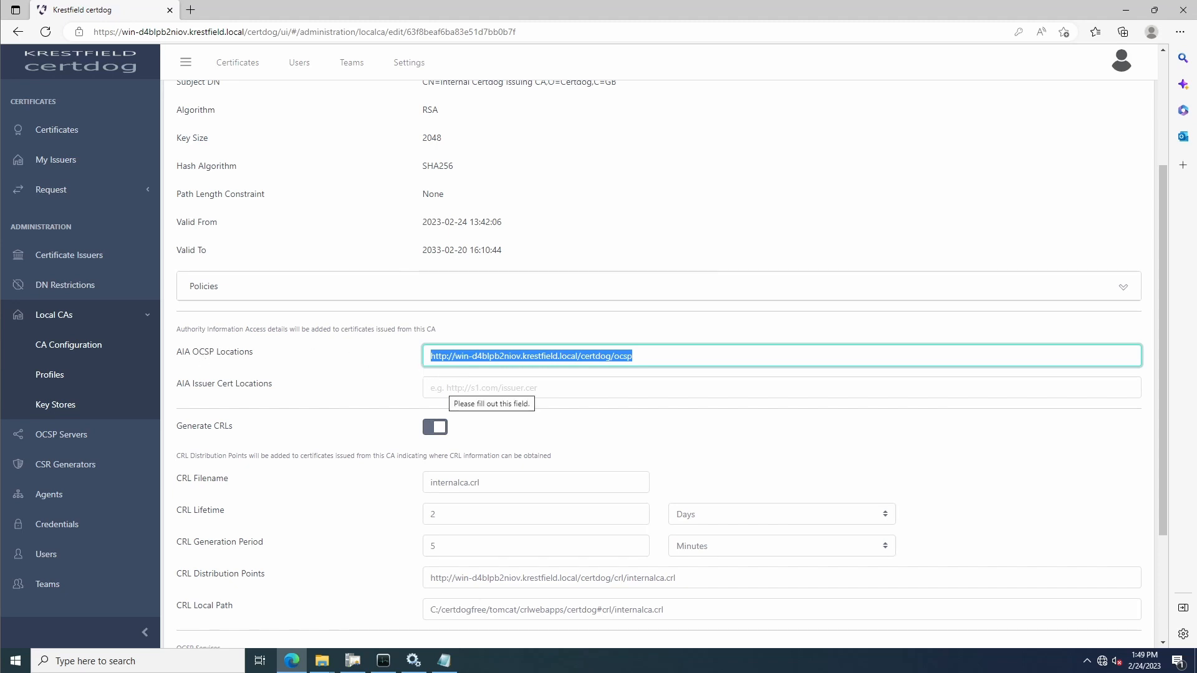
click(383, 660)
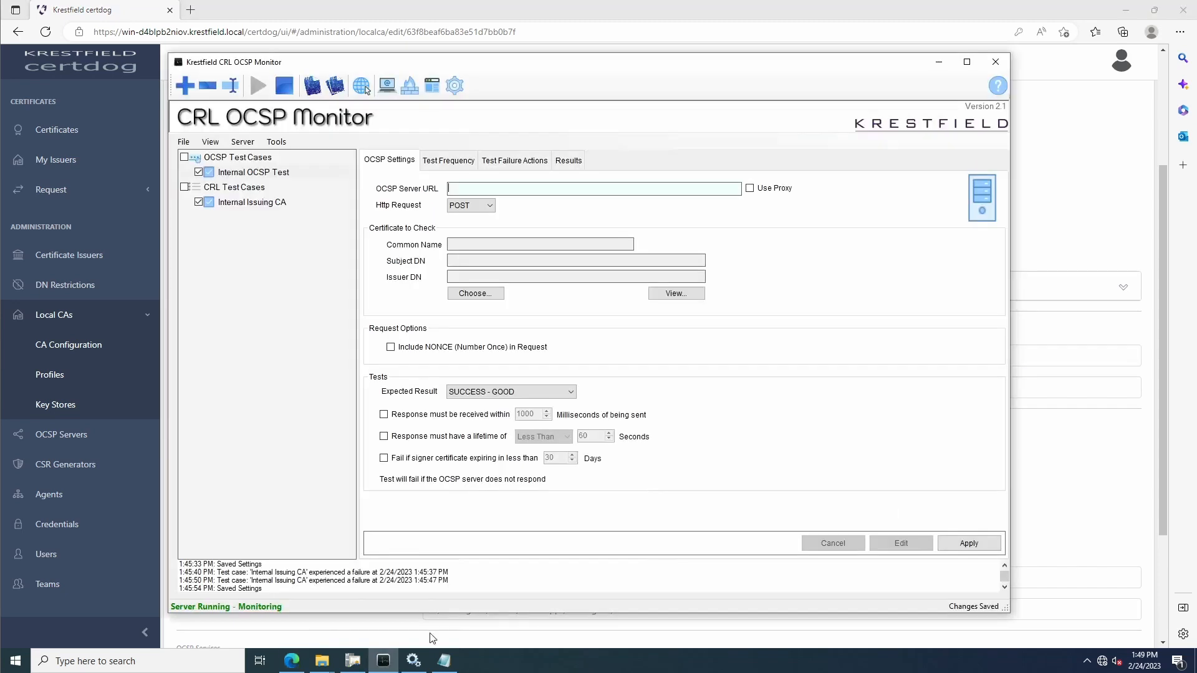
key(ctrl+v)
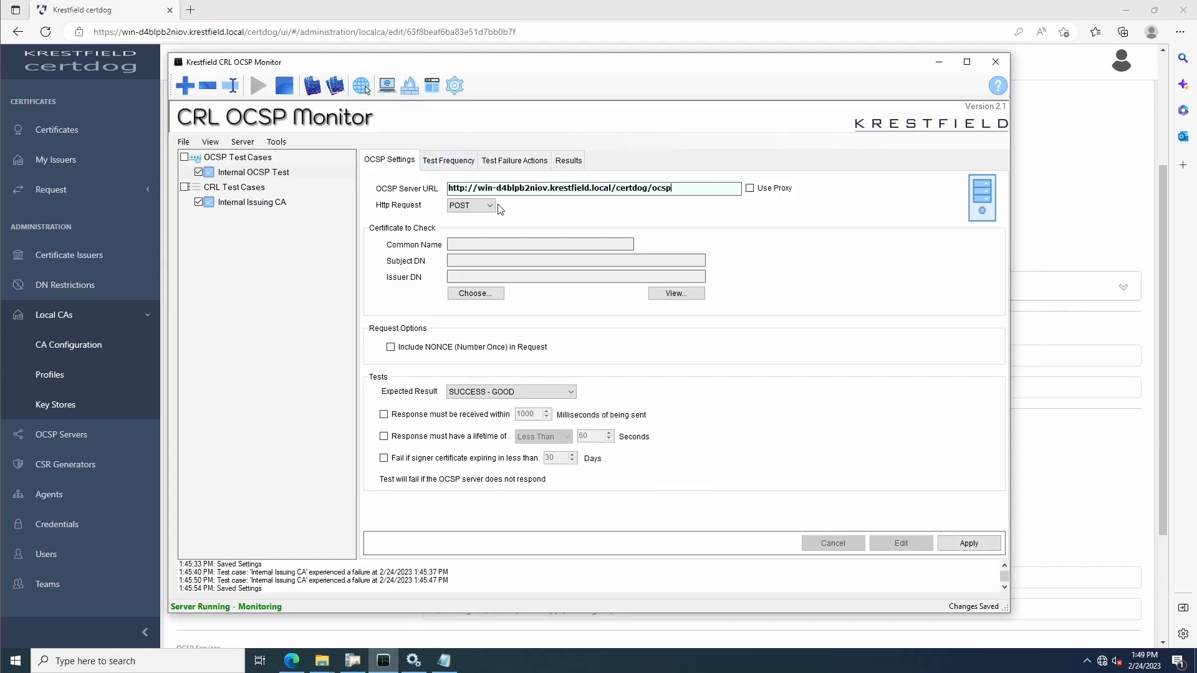
Choose CN=ocsp test cert.cer from the Downloads folder as the certificate to check
click(473, 294)
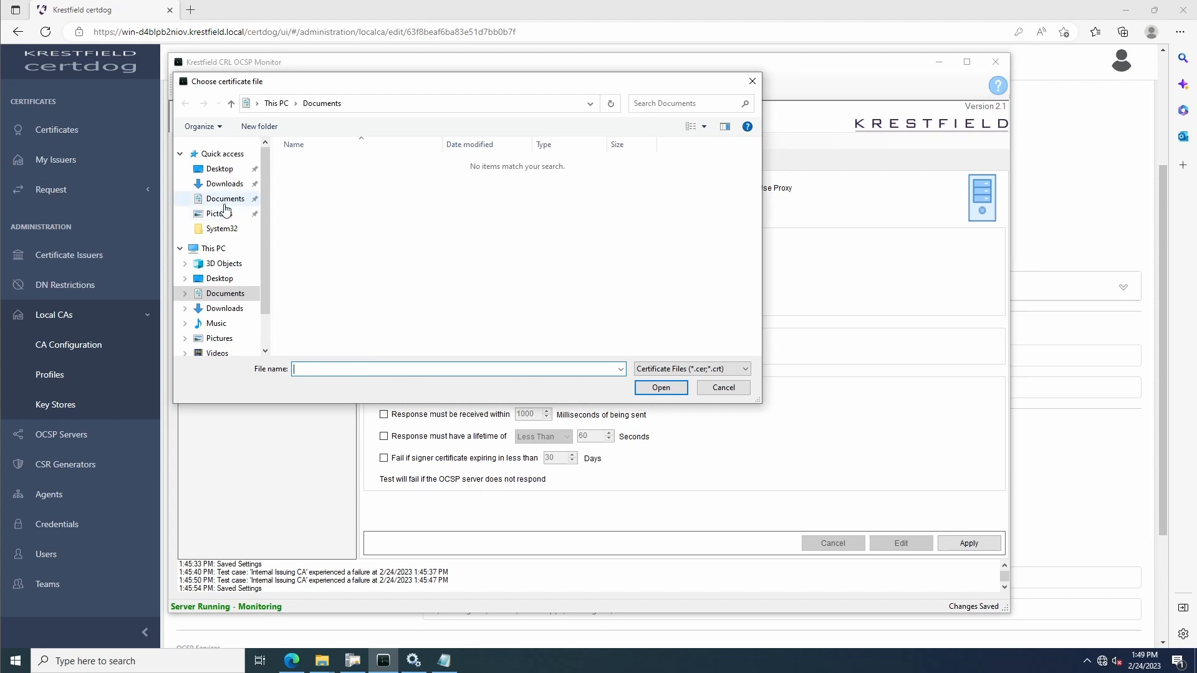
click(224, 184)
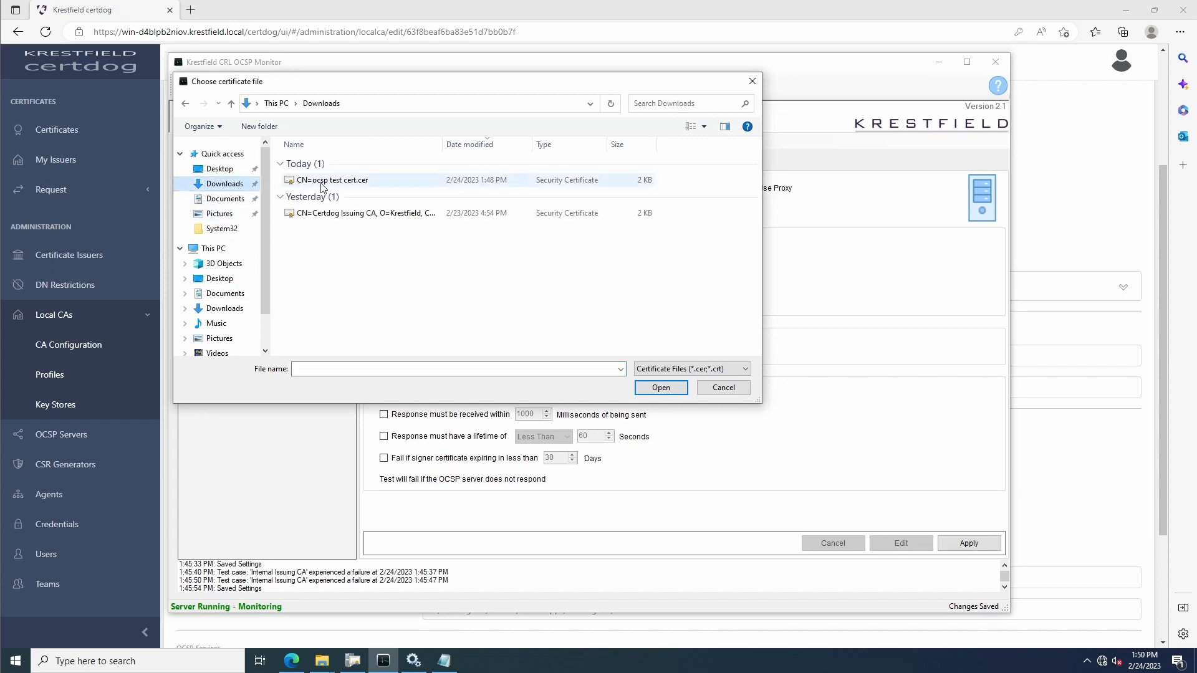
click(323, 182)
click(664, 390)
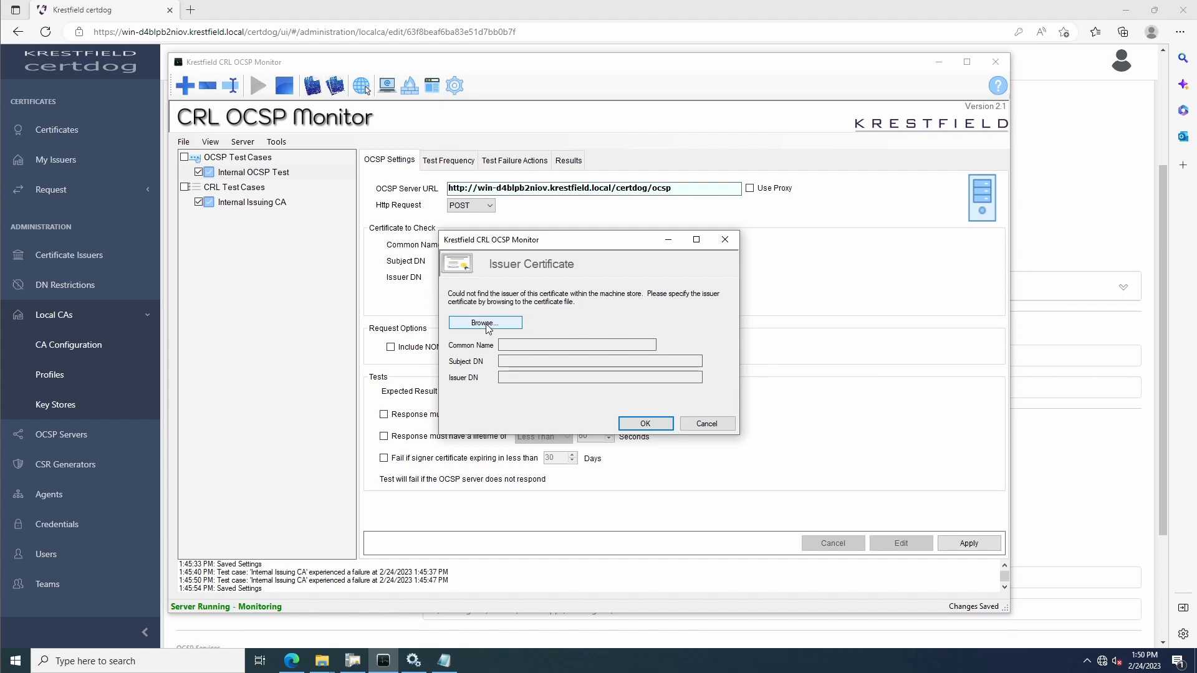
In Certdog, go from the ocsp test cert certificate to its issuer, download the issuer's certificate and keep the file
click(384, 7)
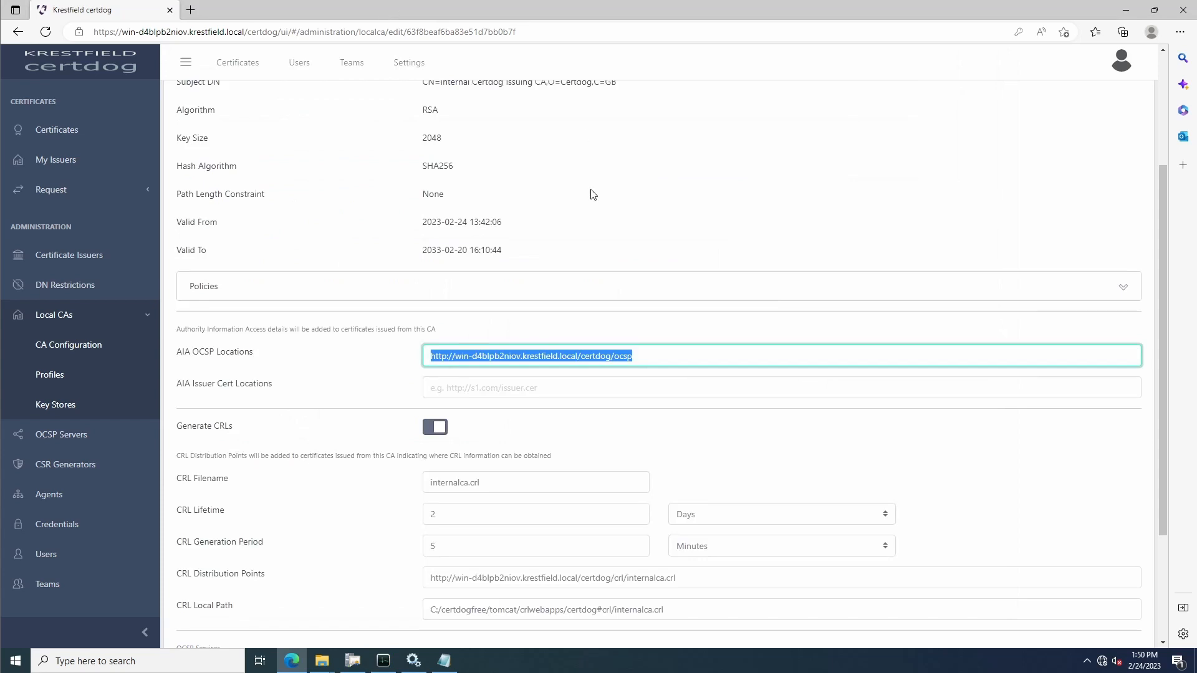
click(32, 137)
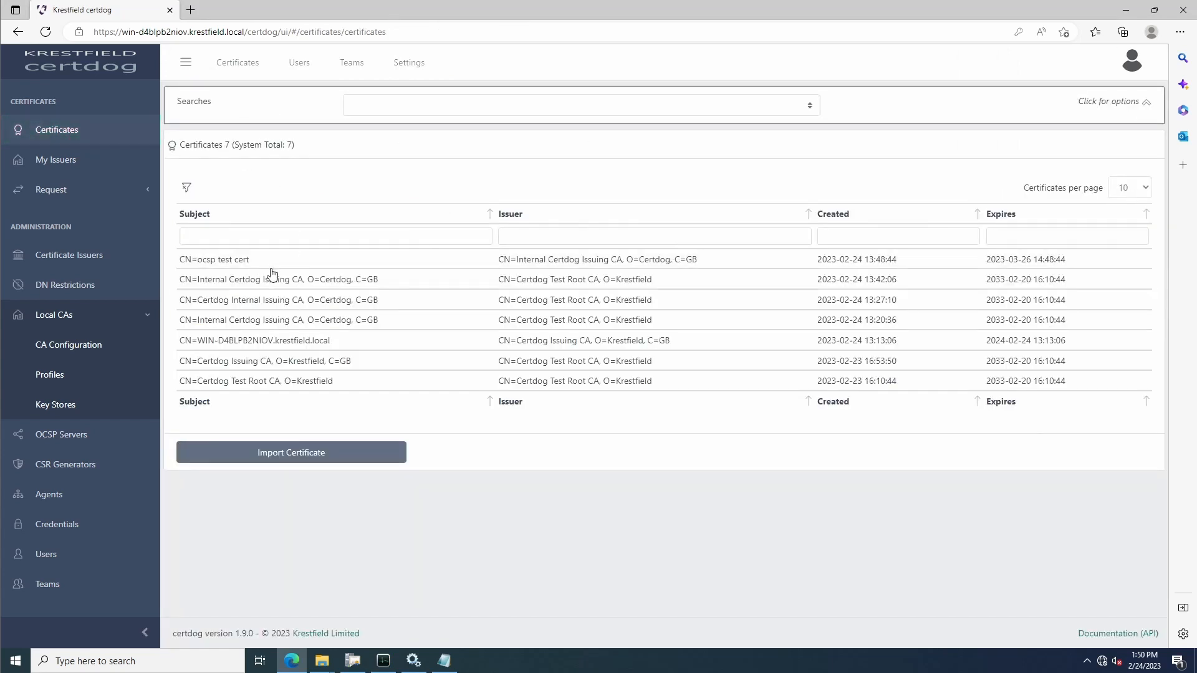
click(274, 266)
click(833, 478)
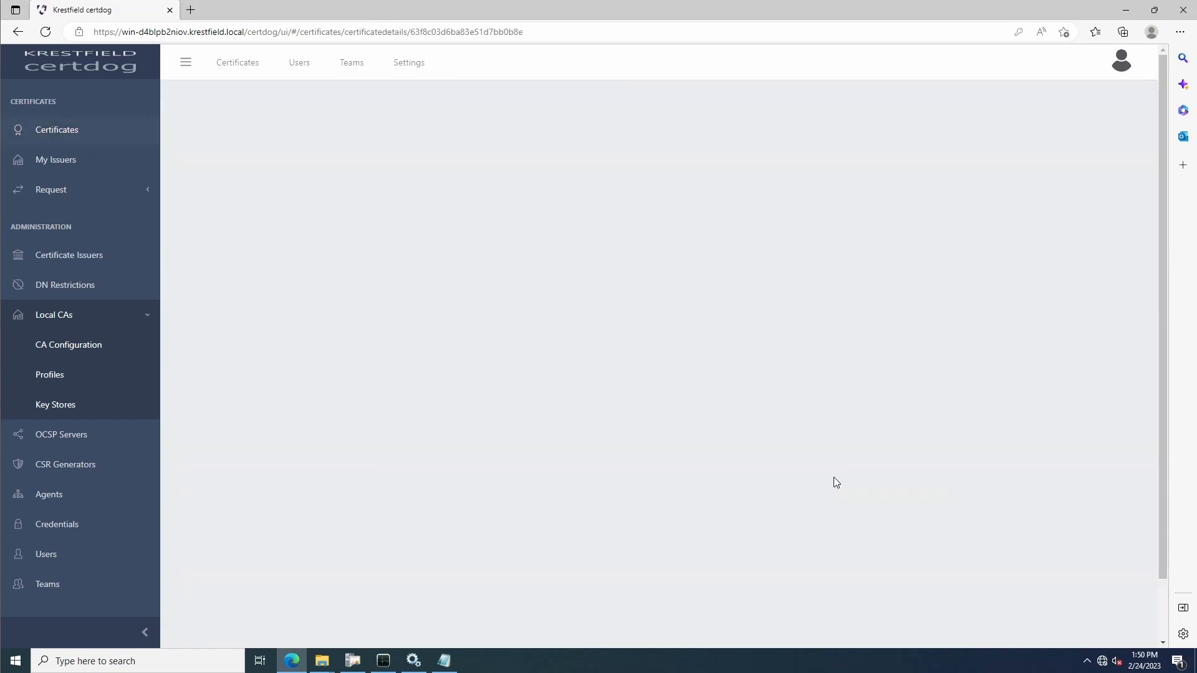
click(1112, 148)
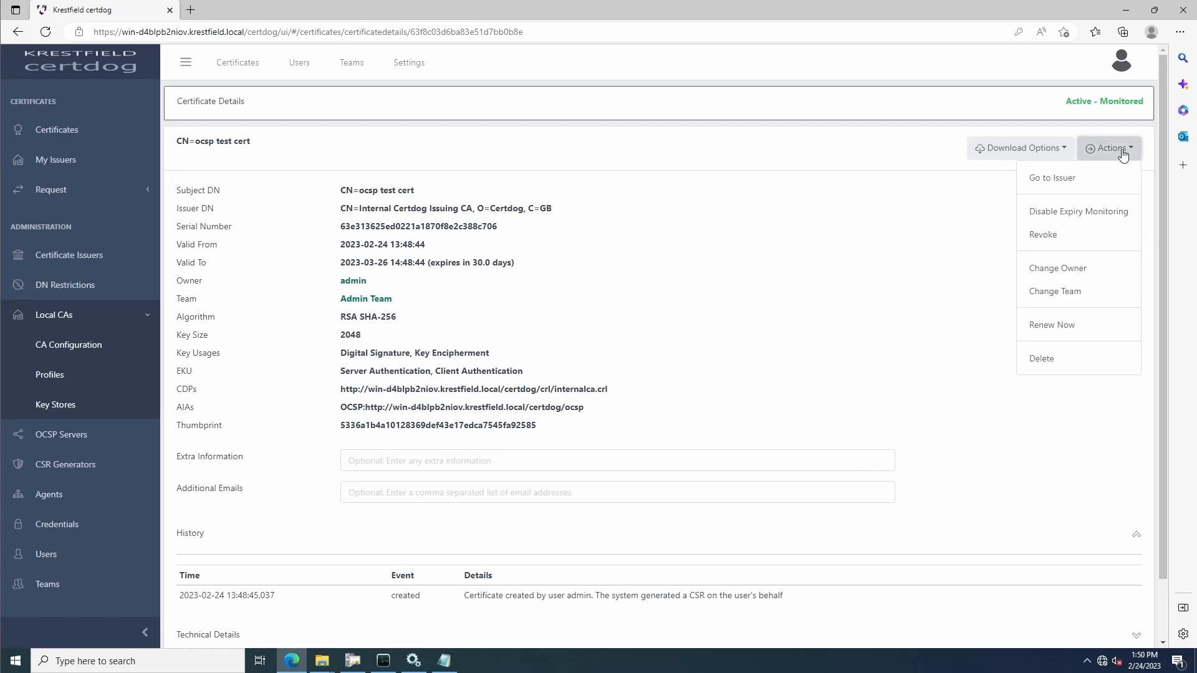
click(1085, 178)
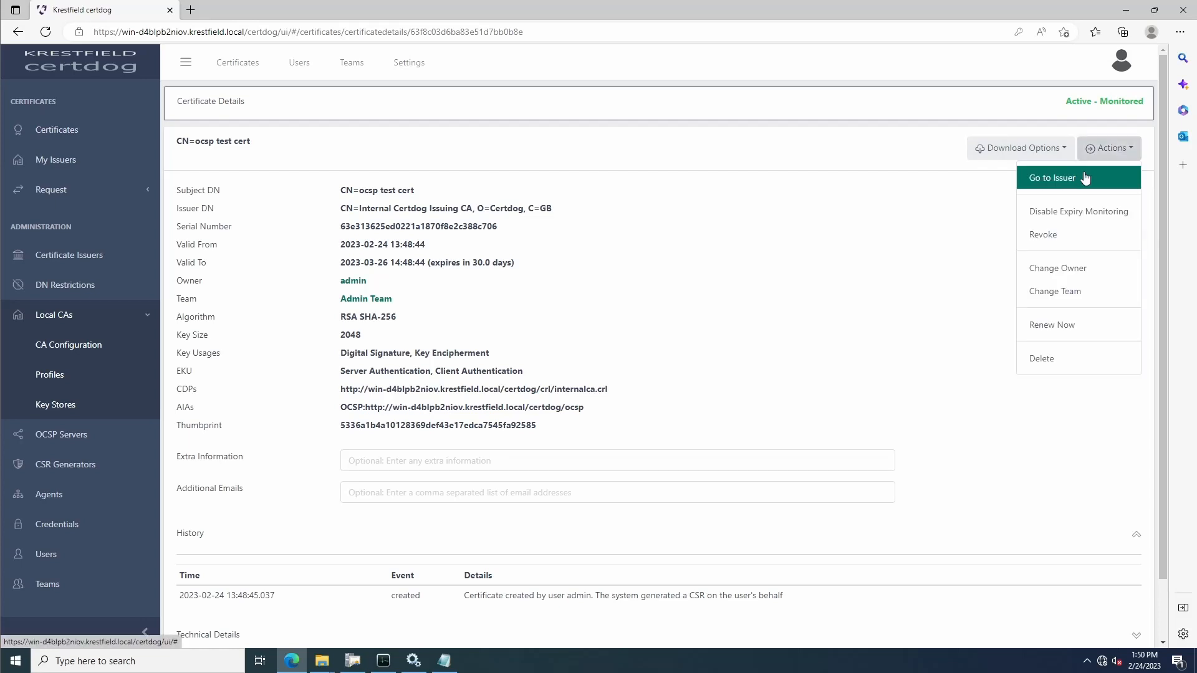
click(1034, 154)
click(1020, 178)
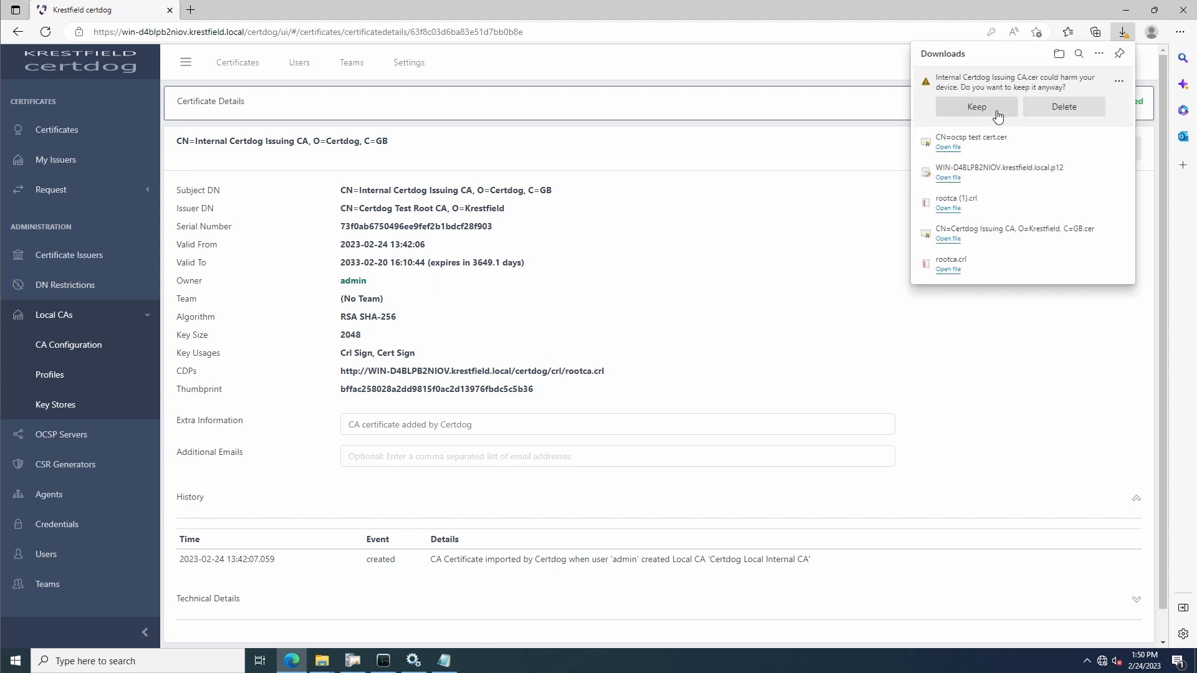
click(998, 115)
Back in CRL OCSP Monitor, specify Internal Certdog Issuing CA.cer as the issuer certificate and accept it
click(444, 659)
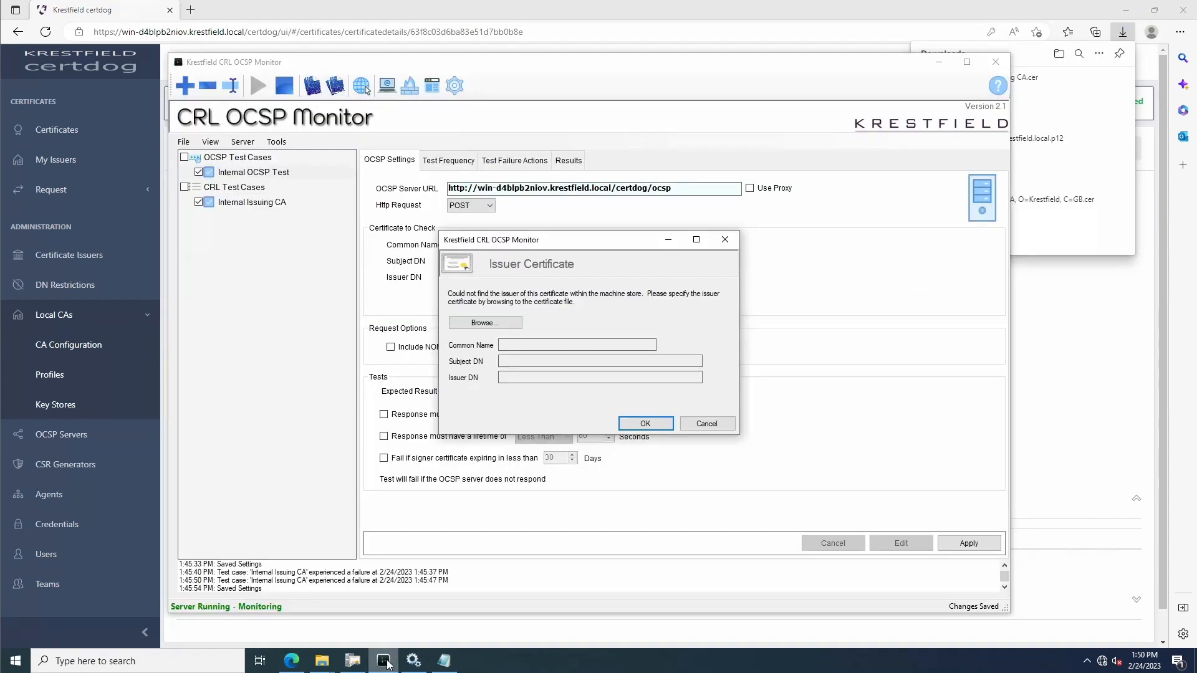
click(485, 323)
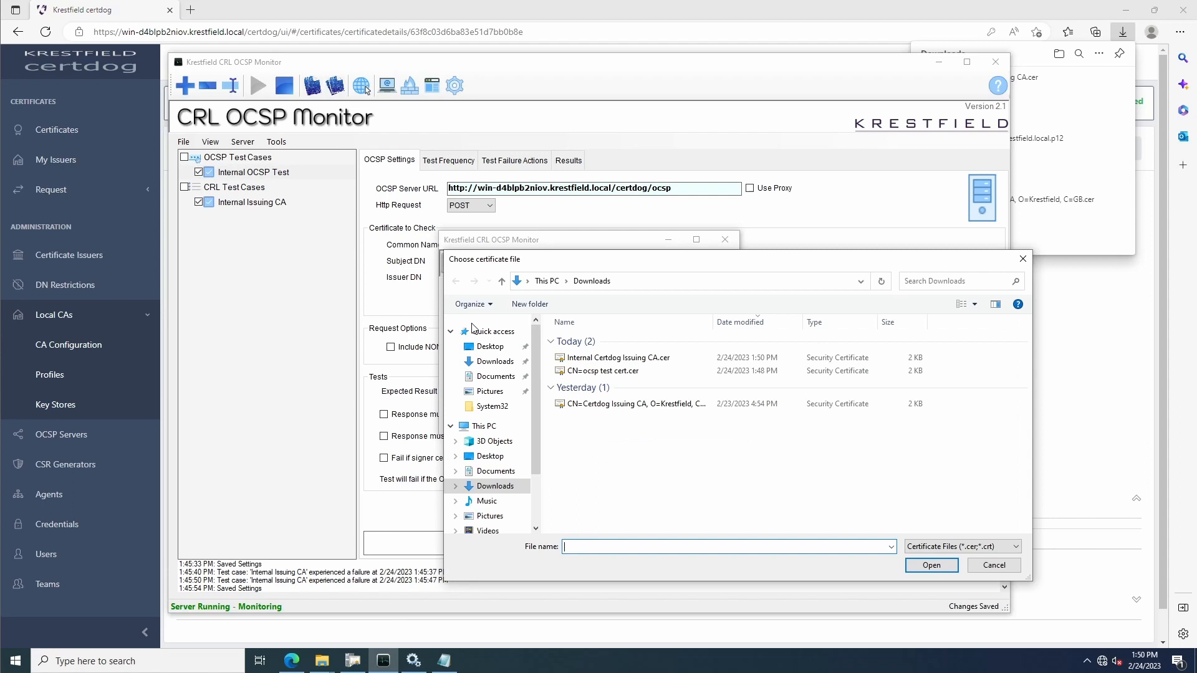
click(584, 359)
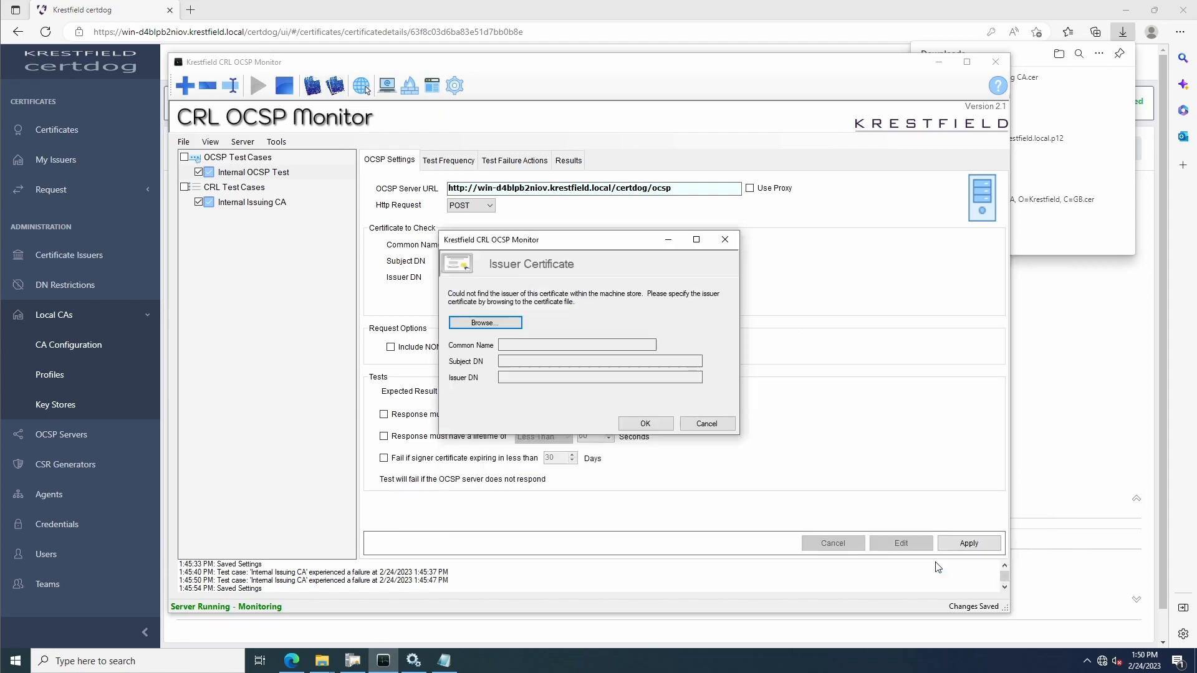
click(935, 564)
click(657, 426)
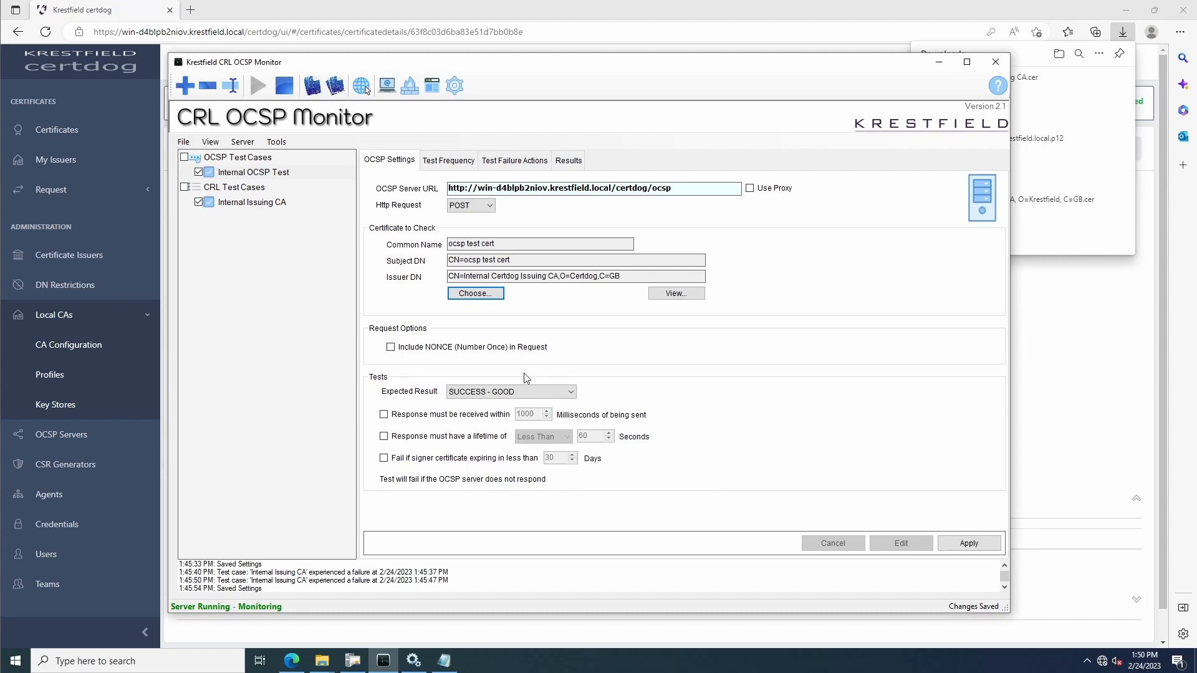
Set the Internal OCSP Test to run every 10 seconds, apply the settings and show its results
click(471, 161)
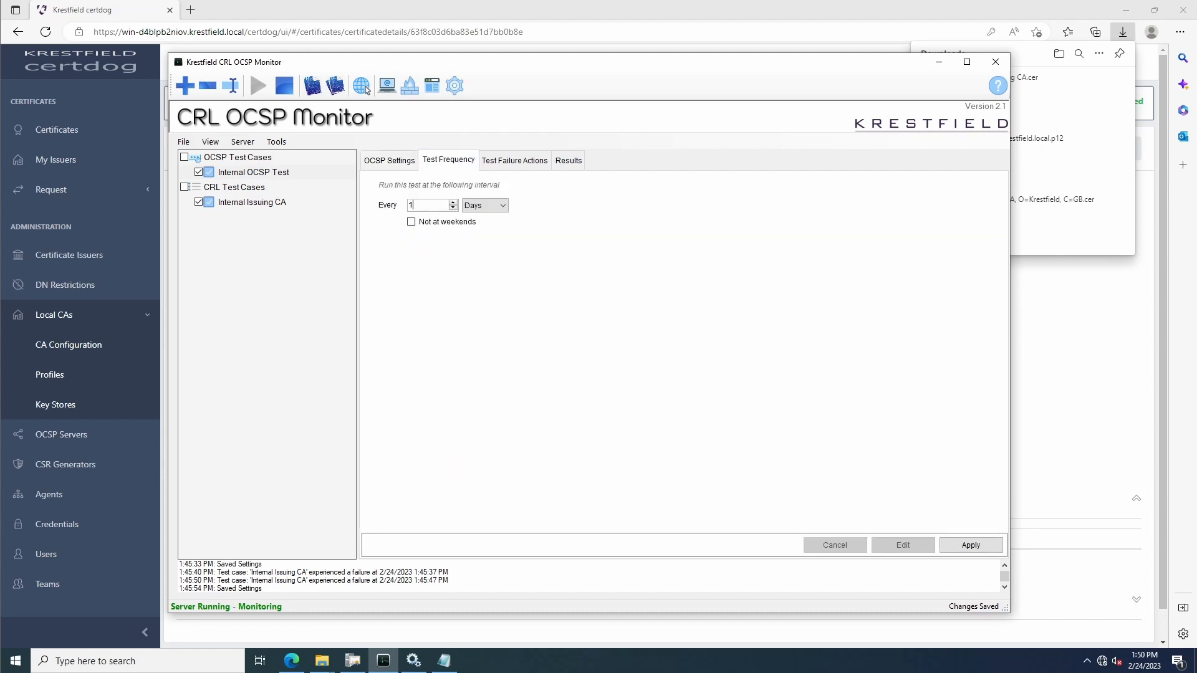
click(485, 206)
click(489, 217)
click(978, 548)
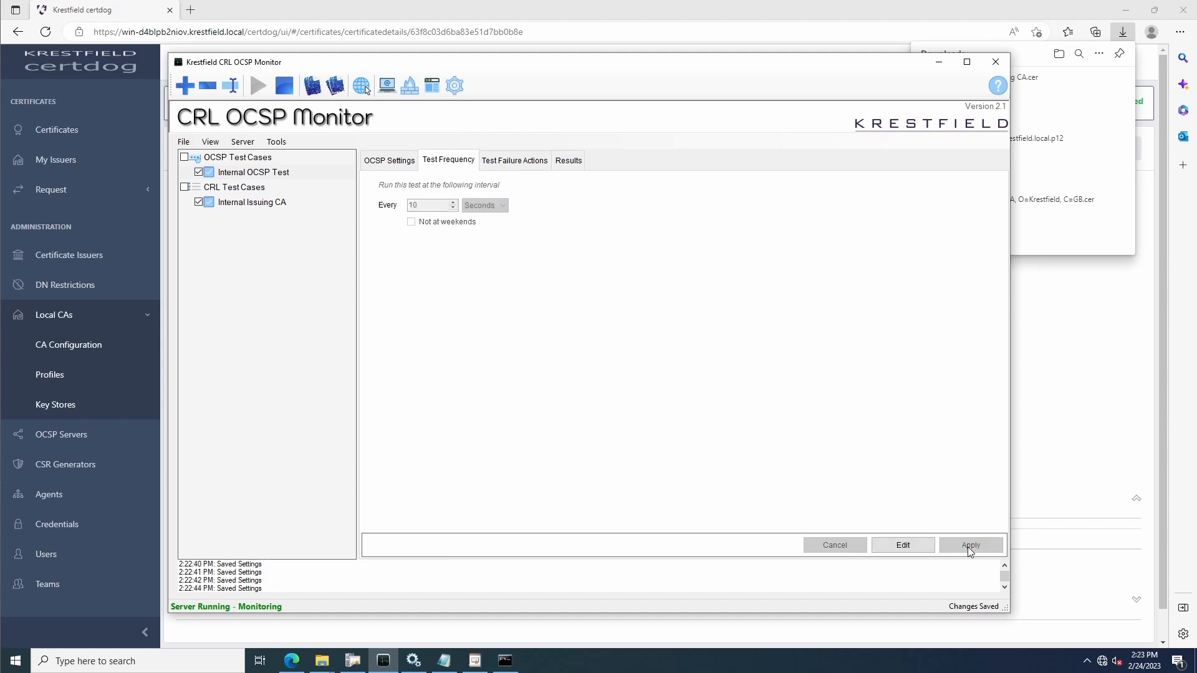
click(571, 165)
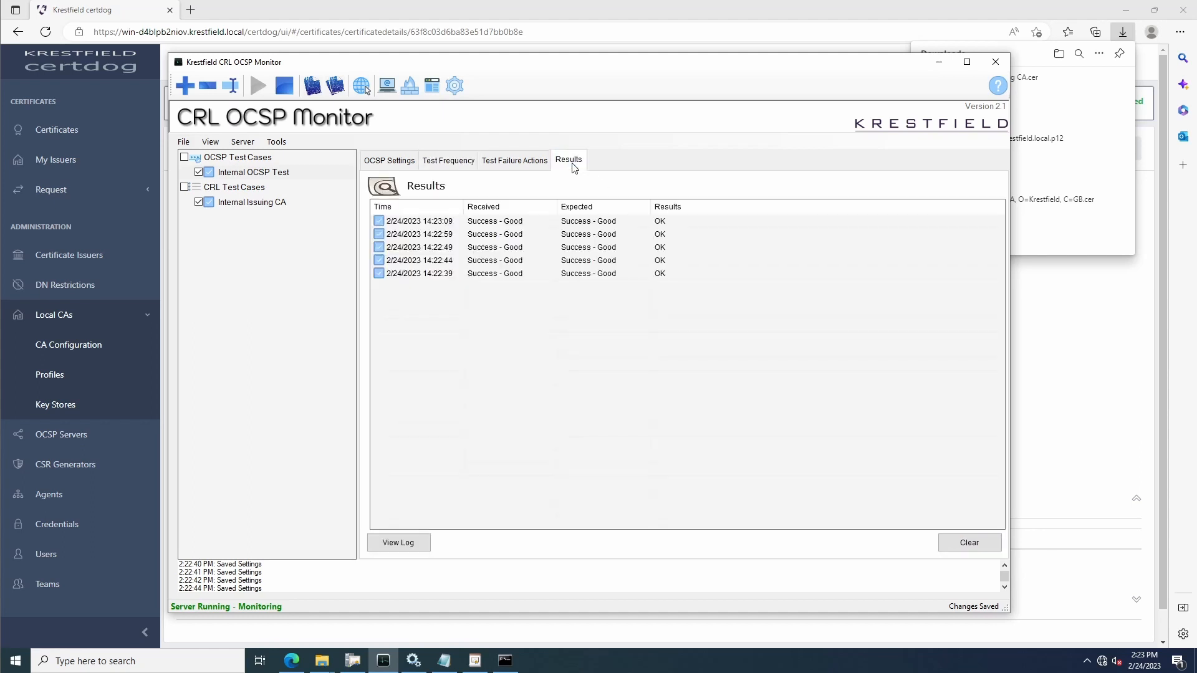